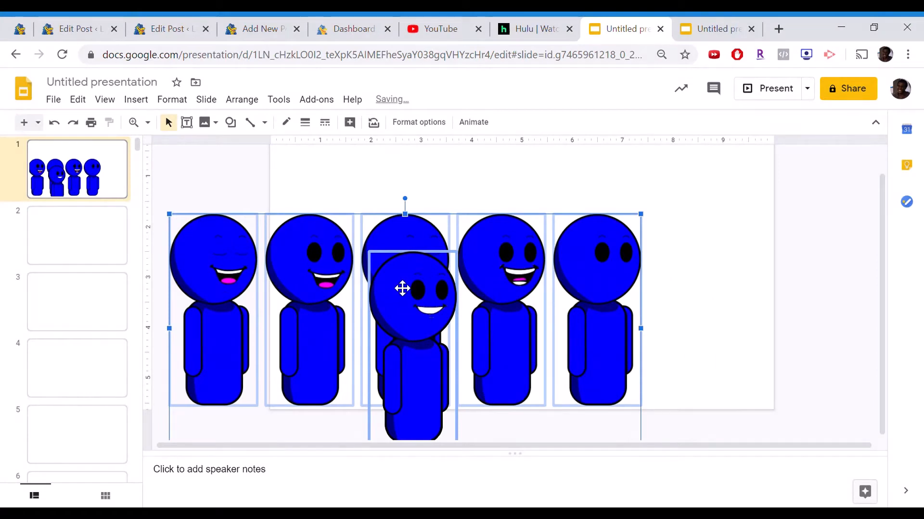
Open the position format options for the smiling blue character standing in front of the row
{"action": "left_click", "coordinate": [439, 184]}
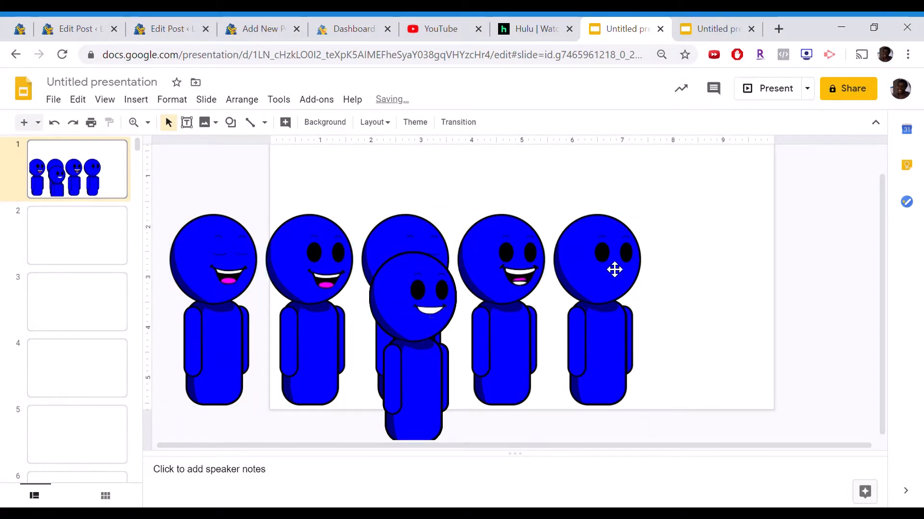
{"action": "left_click", "coordinate": [179, 101]}
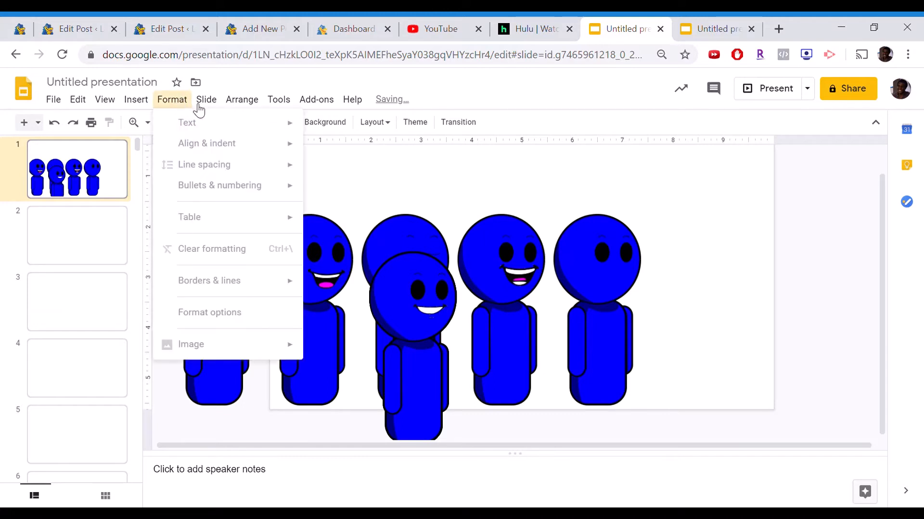
{"action": "left_click", "coordinate": [589, 274]}
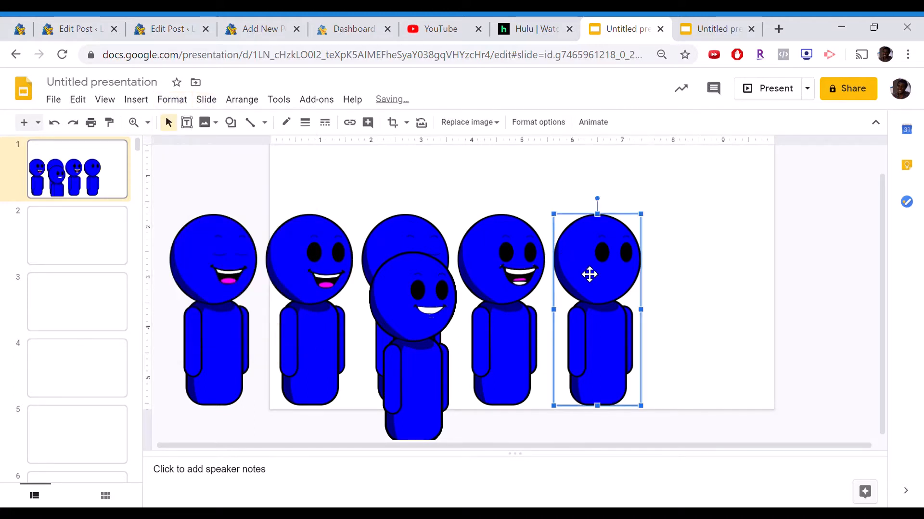
{"action": "left_click", "coordinate": [411, 319]}
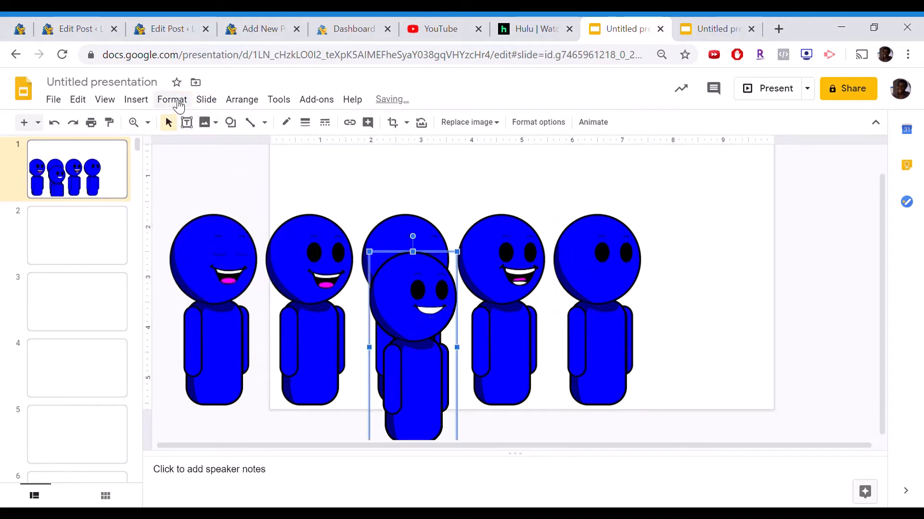
{"action": "left_click", "coordinate": [206, 100]}
{"action": "left_click", "coordinate": [187, 102]}
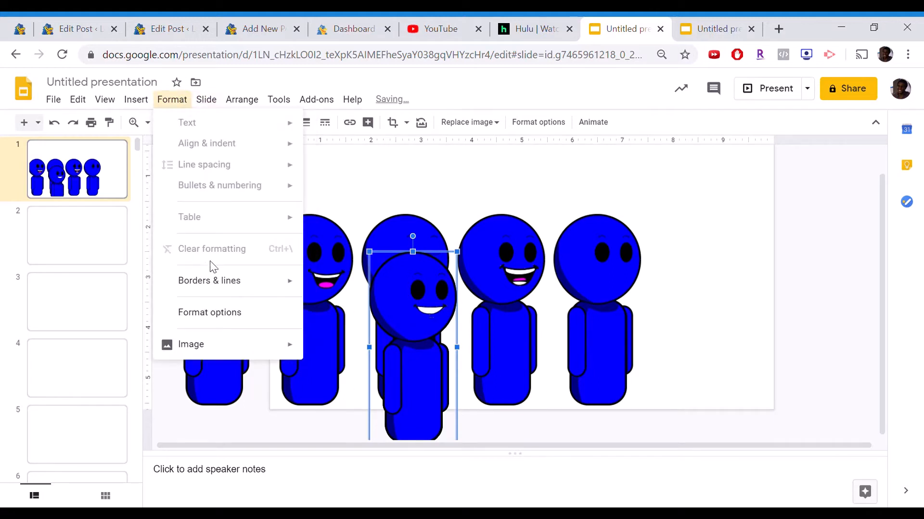
{"action": "left_click", "coordinate": [221, 314]}
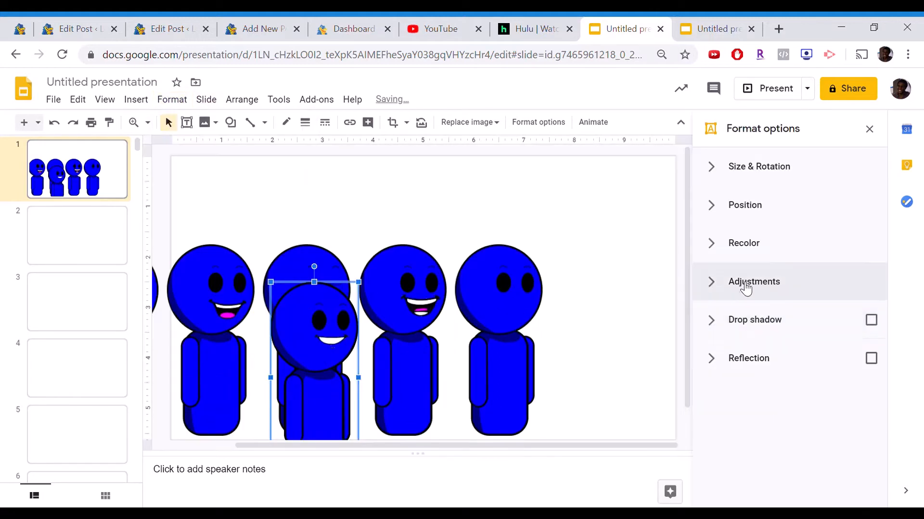
{"action": "left_click", "coordinate": [759, 220]}
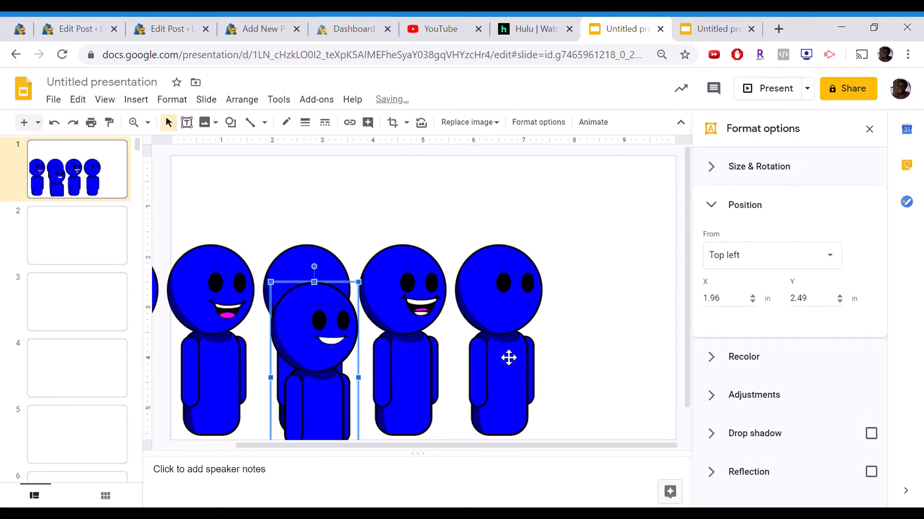
Position the mouthless blue character at X 1.96 in and Y 2.49 in
{"action": "scroll", "coordinate": [507, 356], "scroll_direction": "down", "scroll_amount": 1}
{"action": "left_click", "coordinate": [504, 291]}
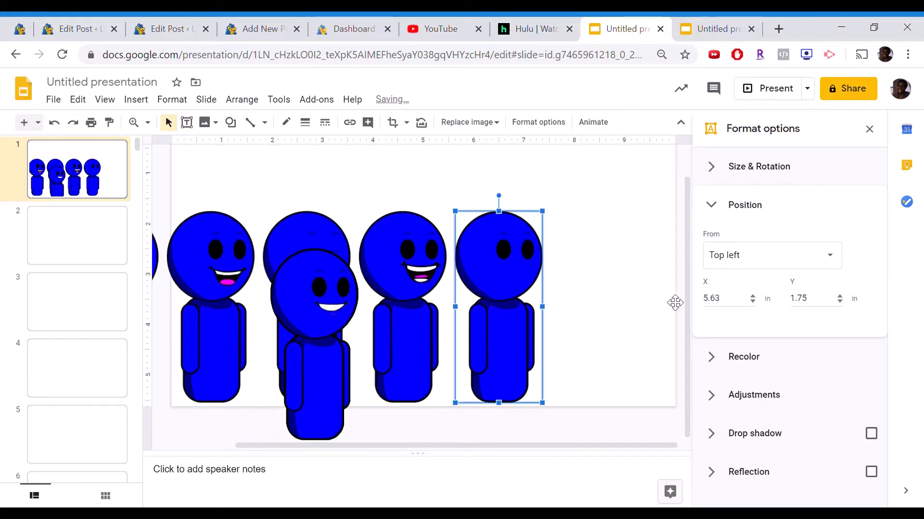
{"action": "left_click", "coordinate": [724, 299]}
{"action": "type", "text": "1.9"}
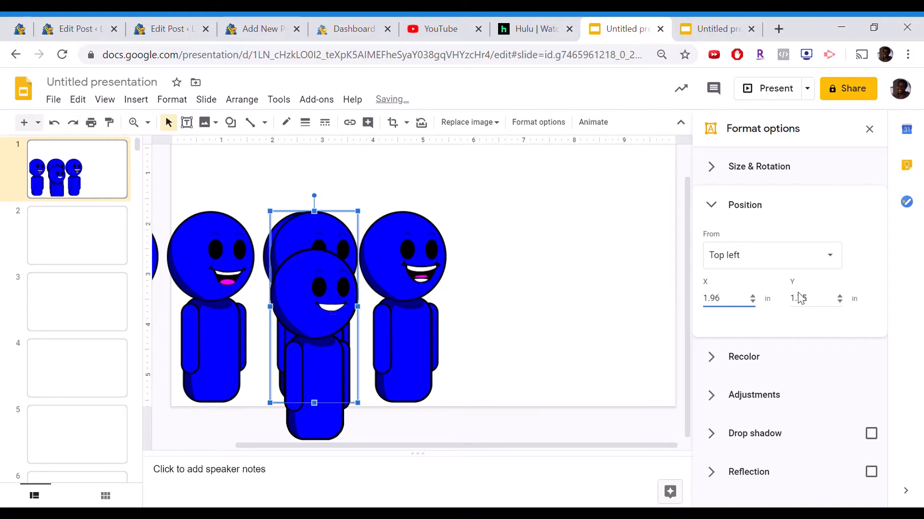
{"action": "left_click", "coordinate": [833, 303]}
{"action": "type", "text": "2.49"}
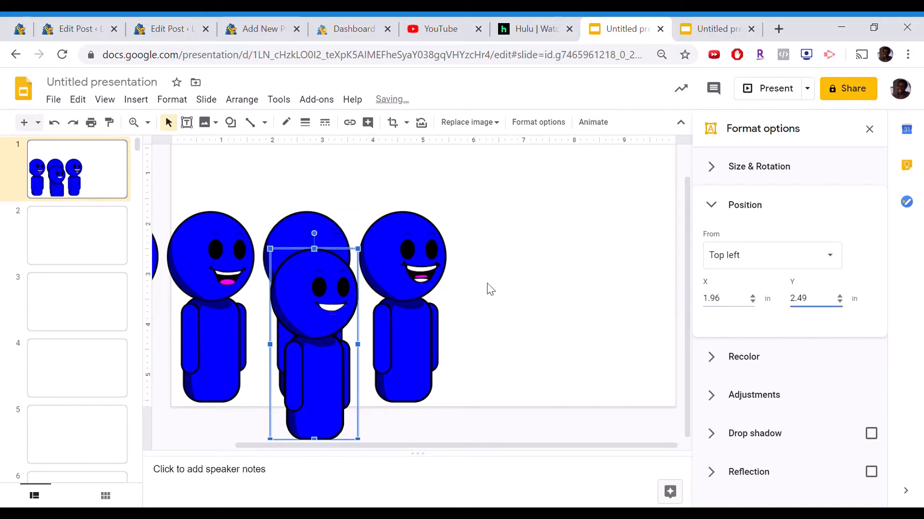
Position the open-mouthed blue character to the right of the front one at X 1.96 in and Y 2.49 in
{"action": "left_click", "coordinate": [422, 289]}
{"action": "left_click", "coordinate": [735, 300]}
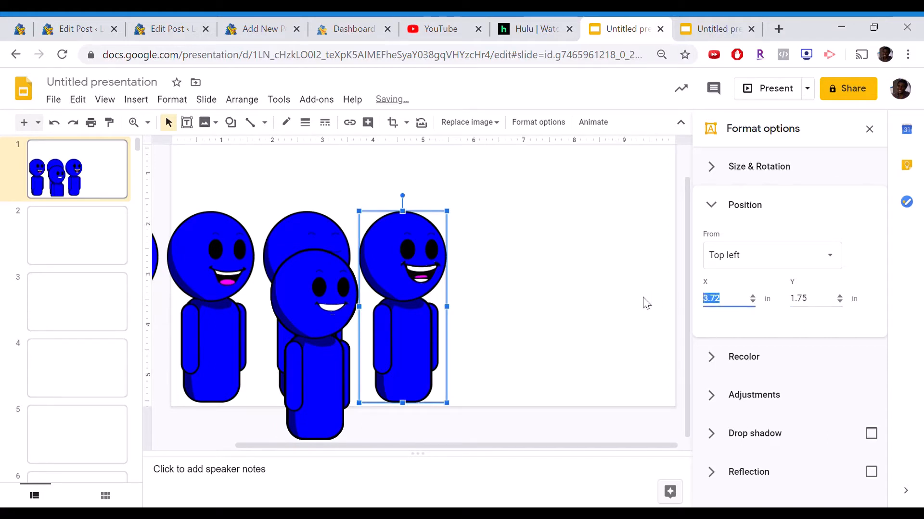
{"action": "type", "text": "1.96"}
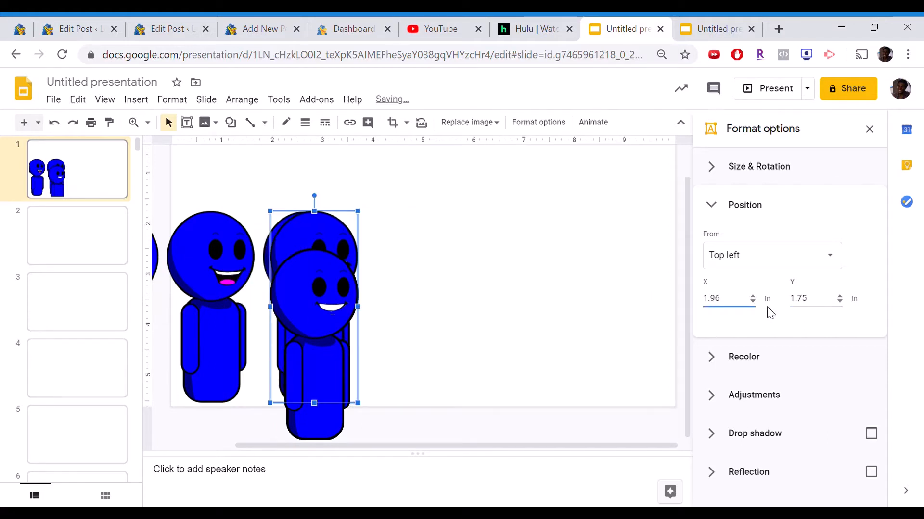
{"action": "left_click", "coordinate": [821, 303]}
{"action": "type", "text": "2"}
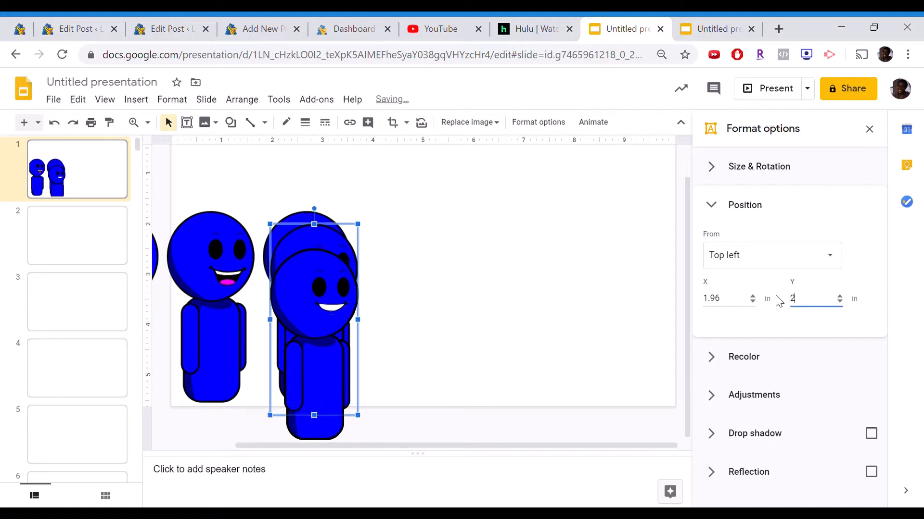
{"action": "type", "text": ".49"}
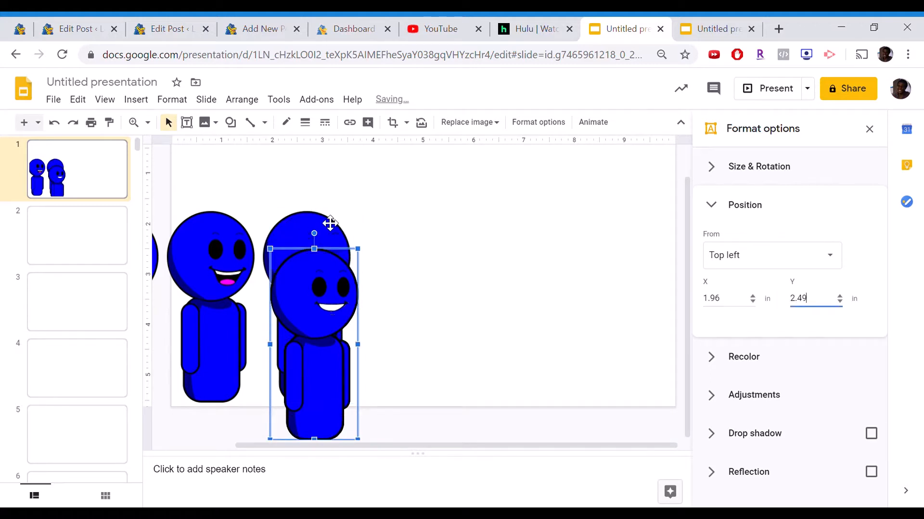
Position the blue character partly hidden directly behind the front one at X 1.96 in and Y 2.49 in
{"action": "left_click", "coordinate": [310, 229]}
{"action": "left_click_drag", "start_coordinate": [744, 298], "coordinate": [699, 303]}
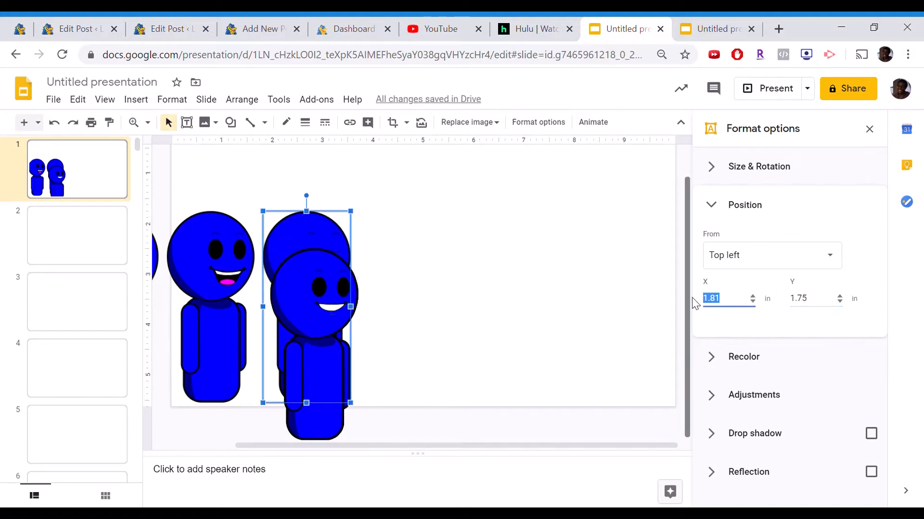
{"action": "type", "text": ".96"}
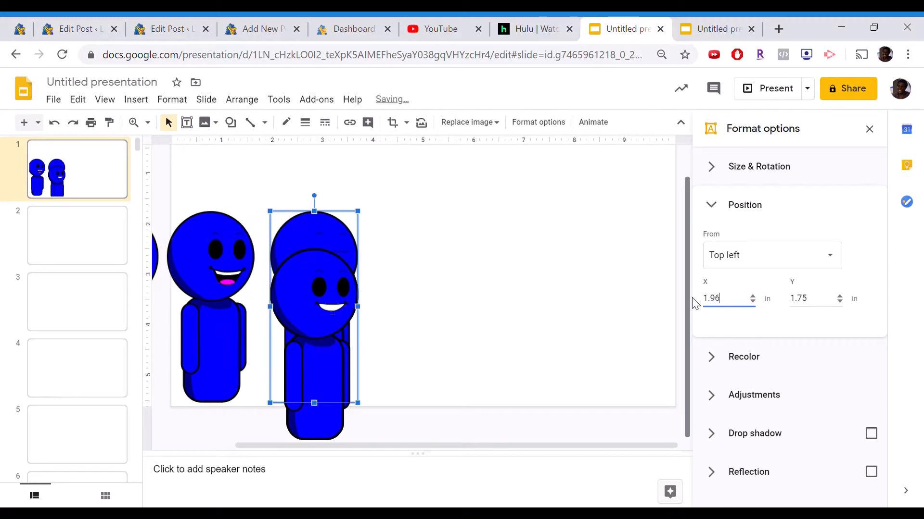
{"action": "left_click_drag", "start_coordinate": [835, 300], "coordinate": [765, 304]}
{"action": "type", "text": "2.49"}
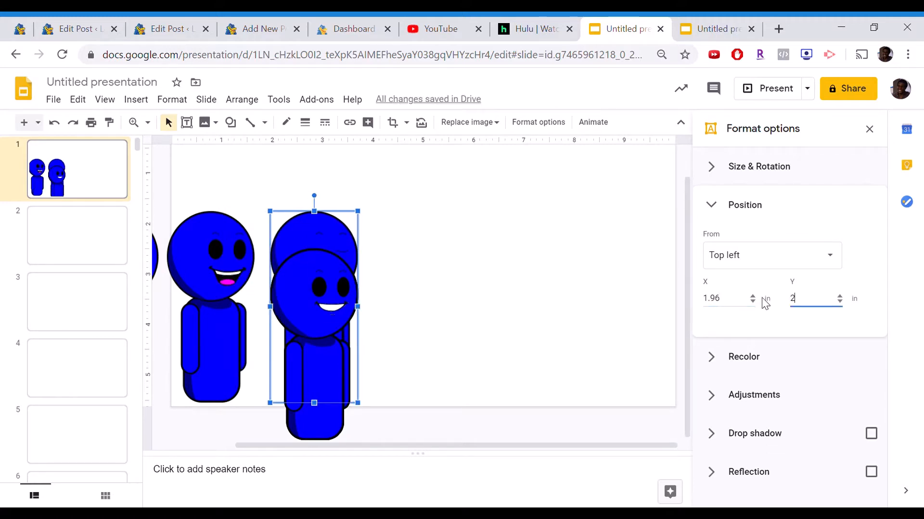
Position the open-eyed, laughing blue character at the slide's left edge at X 1.96 in and Y 2.49 in
{"action": "left_click", "coordinate": [233, 262]}
{"action": "left_click_drag", "start_coordinate": [730, 298], "coordinate": [699, 310]}
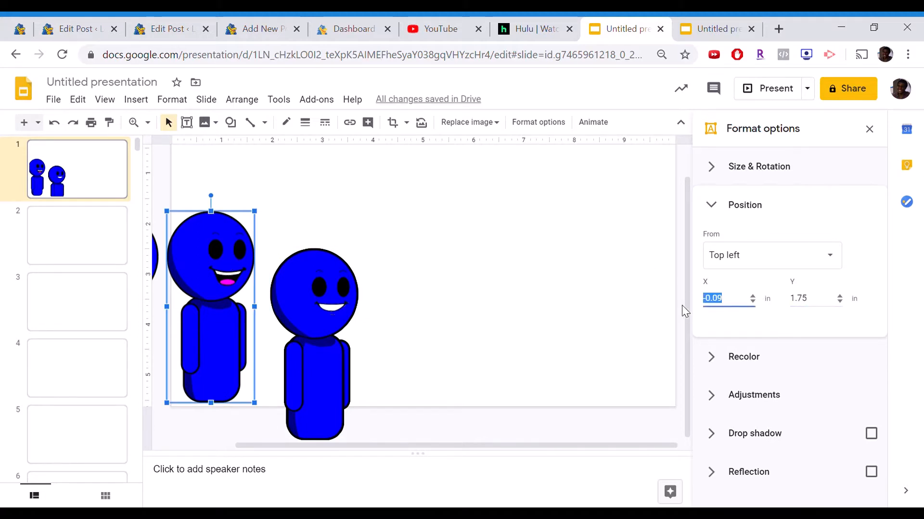
{"action": "type", "text": "1.96"}
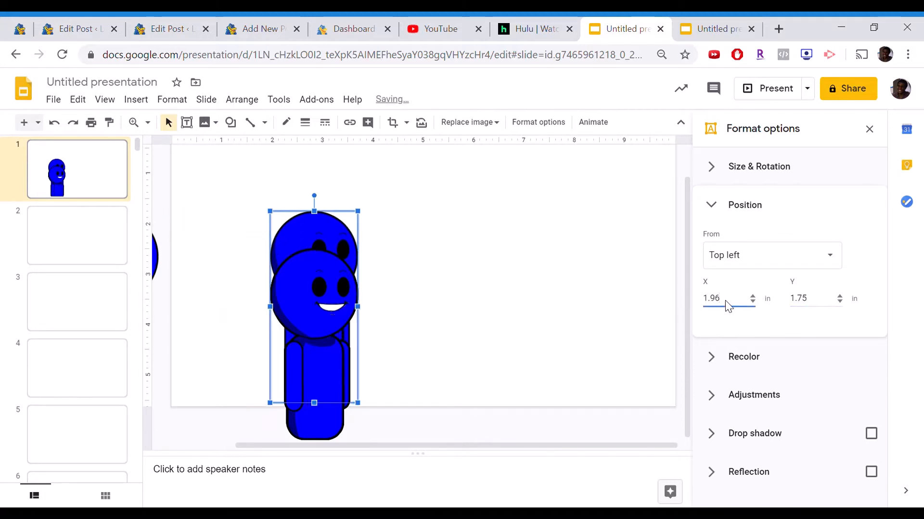
{"action": "left_click_drag", "start_coordinate": [831, 303], "coordinate": [762, 316]}
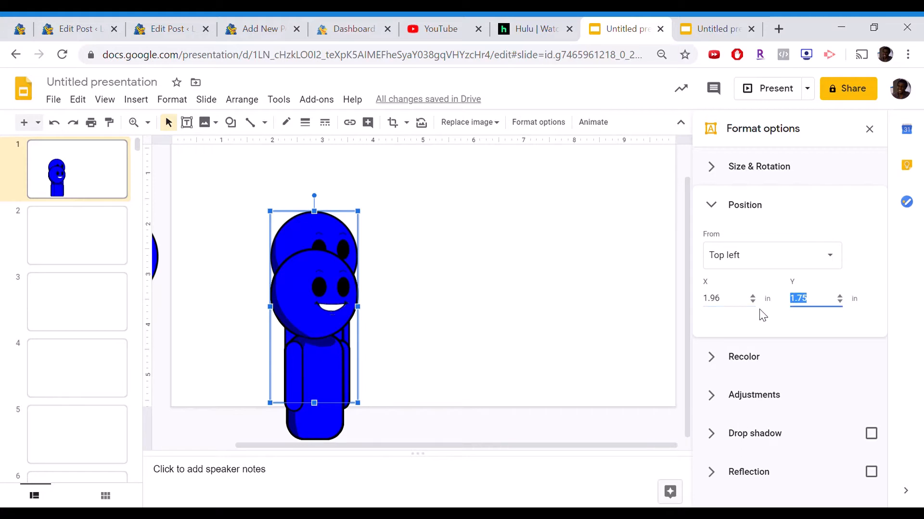
{"action": "type", "text": "2.4"}
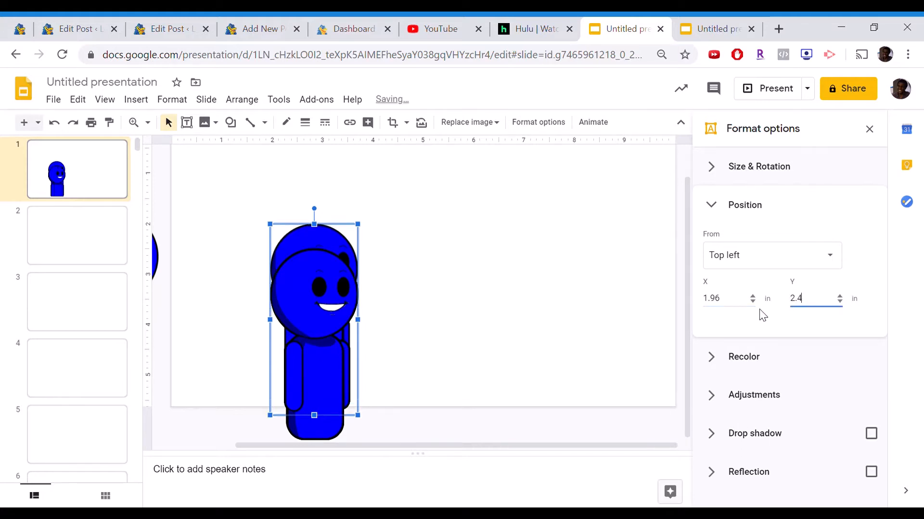
{"action": "type", "text": "9"}
Position the laughing, closed-eyed blue character lying off the slide at X 1.96 in and Y 2.49 in, and deselect it
{"action": "scroll", "coordinate": [226, 318], "scroll_direction": "left", "scroll_amount": 3}
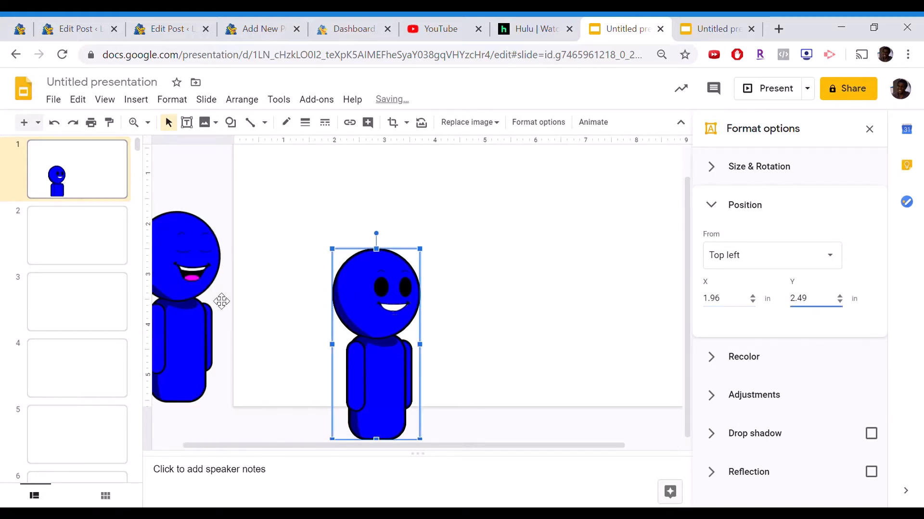
{"action": "left_click", "coordinate": [206, 289]}
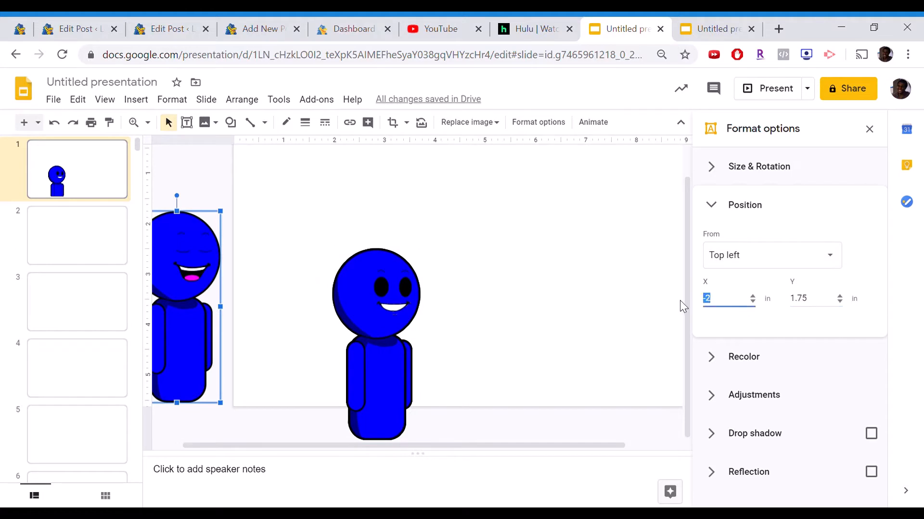
{"action": "type", "text": "1.9"}
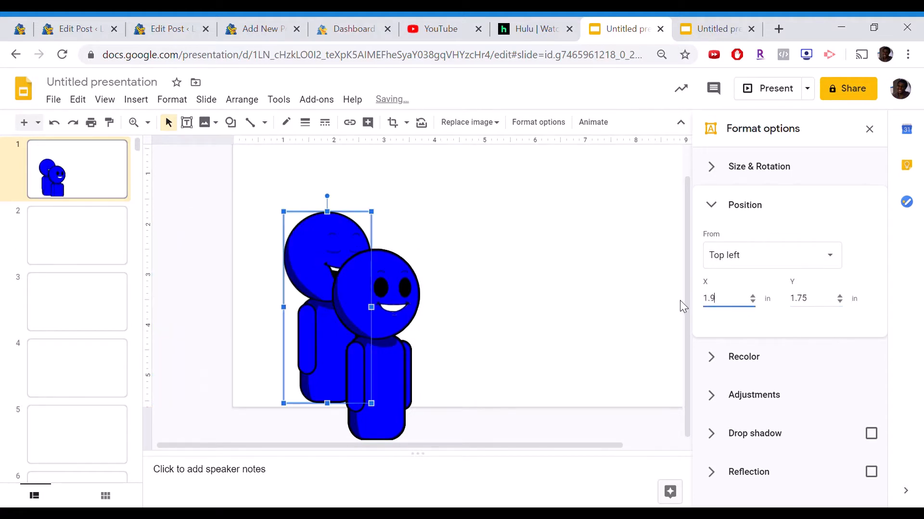
{"action": "type", "text": "6"}
{"action": "left_click", "coordinate": [795, 298]}
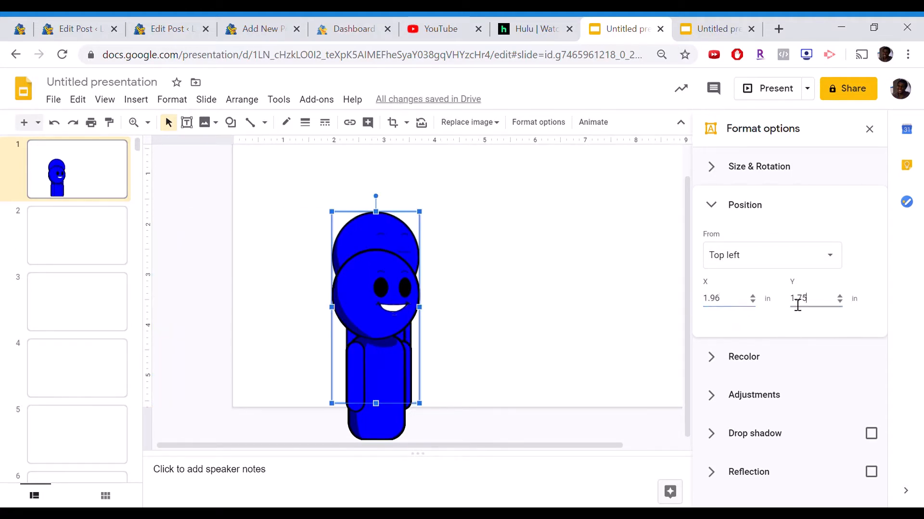
{"action": "key", "text": "BackSpace"}
{"action": "key", "text": "BackSpace"}
{"action": "key", "text": "BackSpace"}
{"action": "key", "text": "BackSpace"}
{"action": "type", "text": "2.9"}
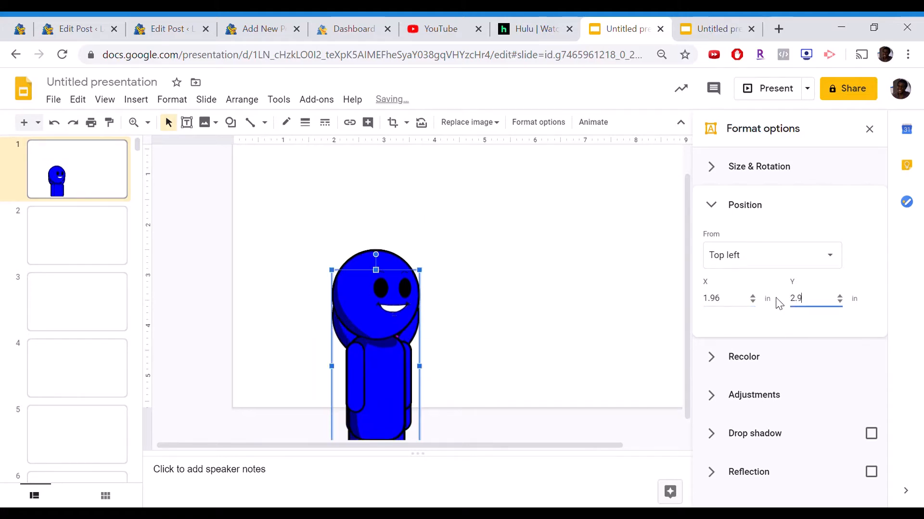
{"action": "type", "text": "08"}
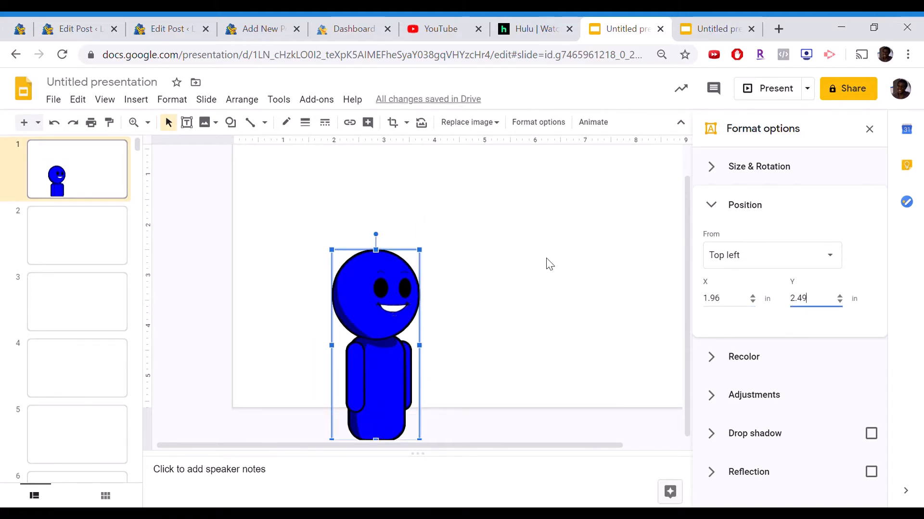
{"action": "left_click", "coordinate": [547, 261]}
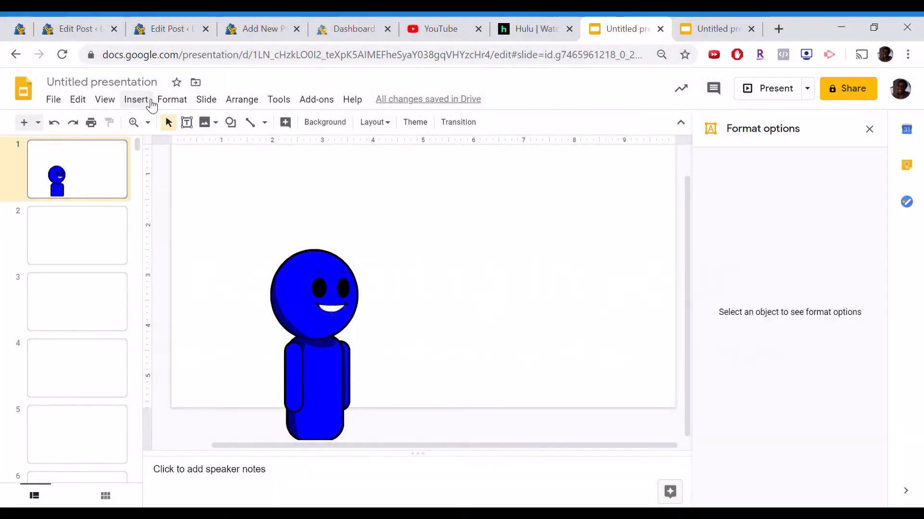
Insert the set of pink character images from the computer onto the first slide
{"action": "left_click", "coordinate": [136, 100]}
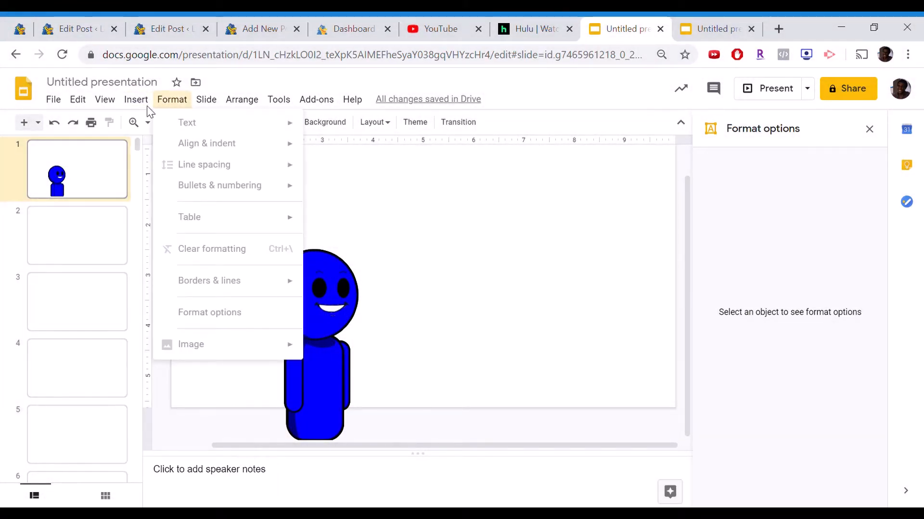
{"action": "mouse_move", "coordinate": [157, 124]}
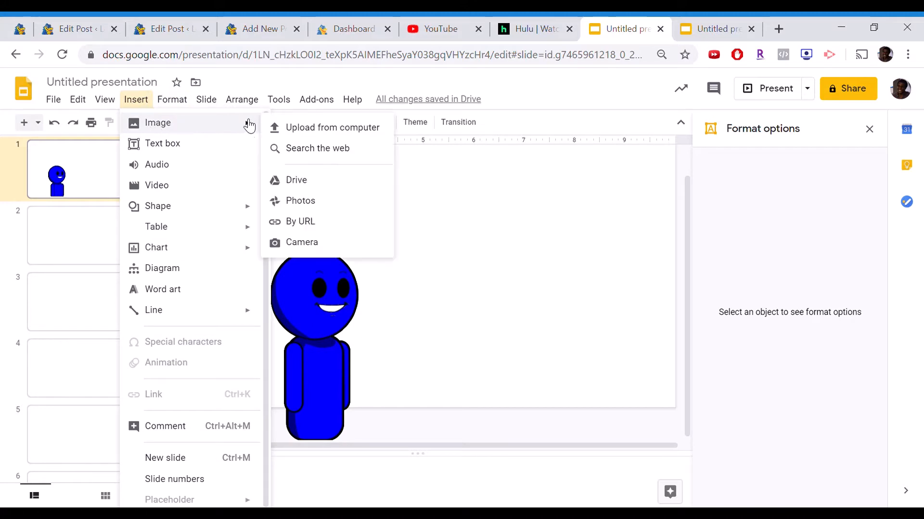
{"action": "left_click", "coordinate": [316, 128]}
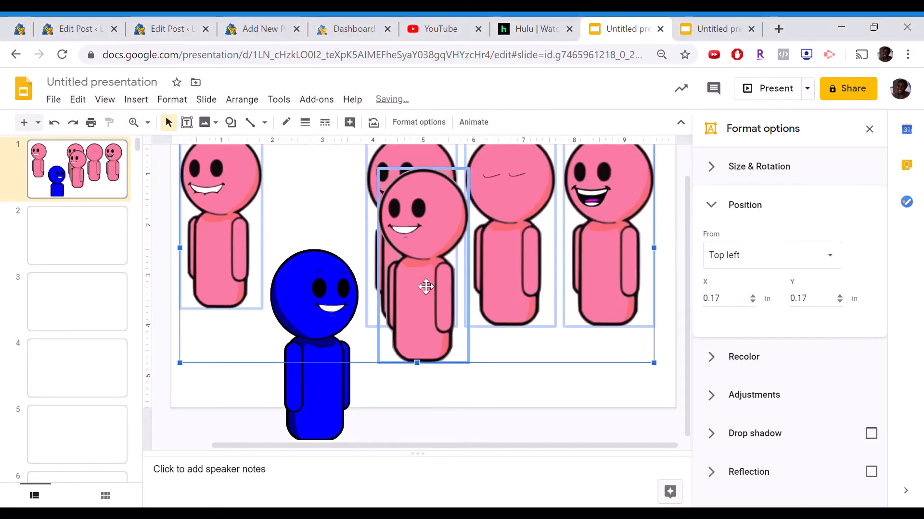
Move the selected pink characters together to about X 2.91 in and set their Y position to 2.49 in
{"action": "left_click_drag", "start_coordinate": [426, 287], "coordinate": [550, 333]}
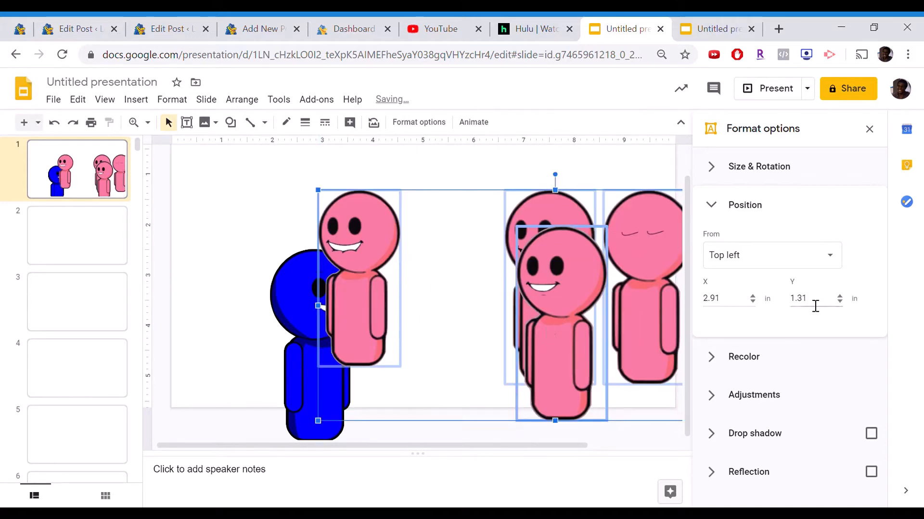
{"action": "left_click", "coordinate": [786, 300]}
{"action": "type", "text": "2"}
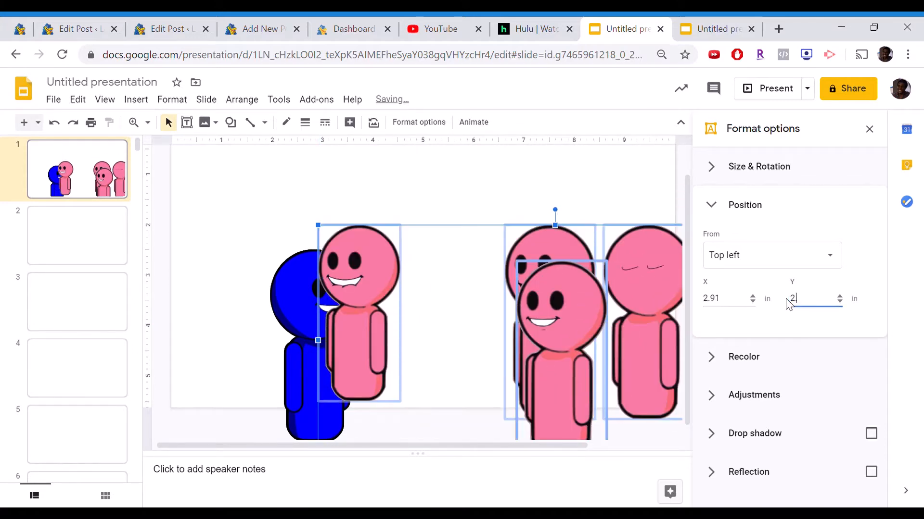
{"action": "type", "text": ".49"}
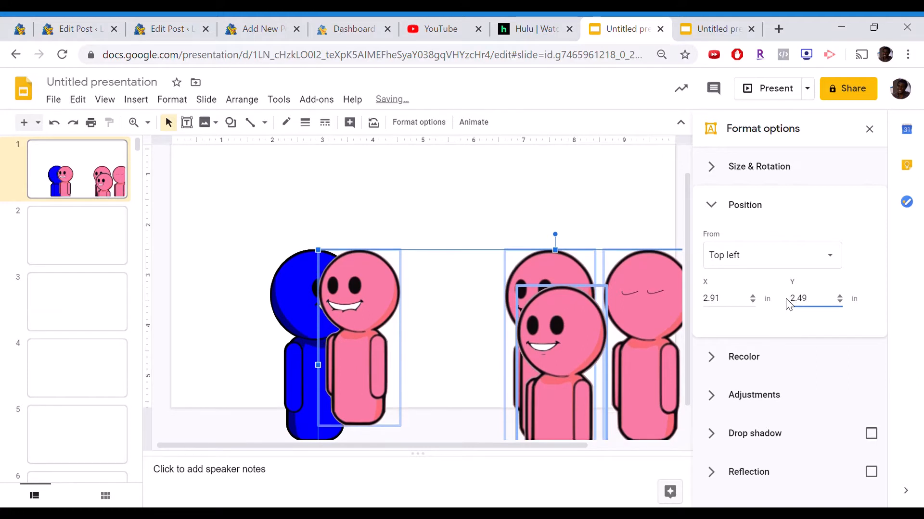
{"action": "left_click", "coordinate": [559, 316]}
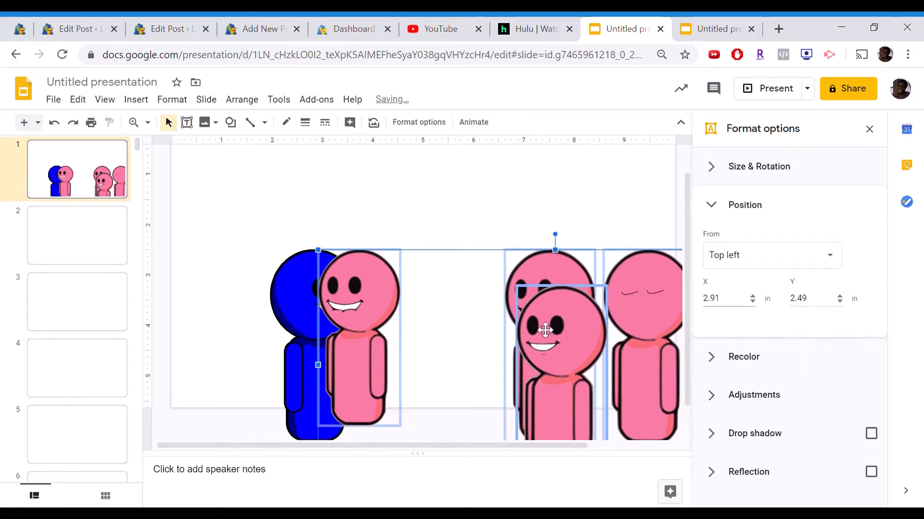
Move the selected pink characters together toward the slide's right half until the grinning one stands at X 6.5 in, and select that one
{"action": "key", "text": "Right"}
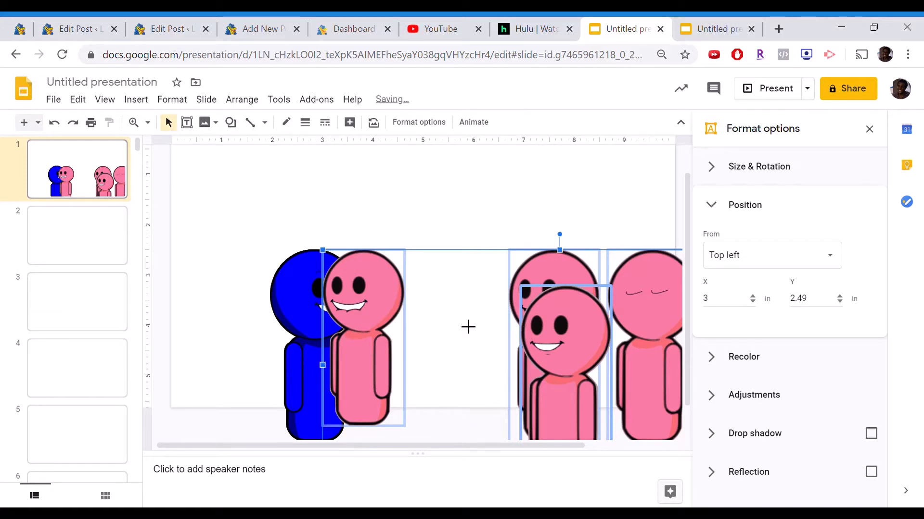
{"action": "left_click_drag", "start_coordinate": [363, 305], "coordinate": [468, 327]}
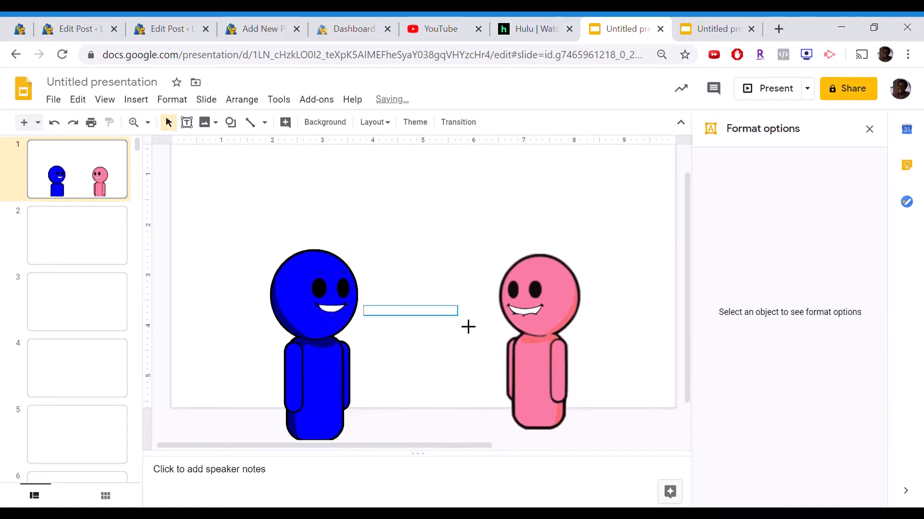
{"action": "left_click", "coordinate": [545, 321]}
{"action": "scroll", "coordinate": [545, 321], "scroll_direction": "right", "scroll_amount": 3}
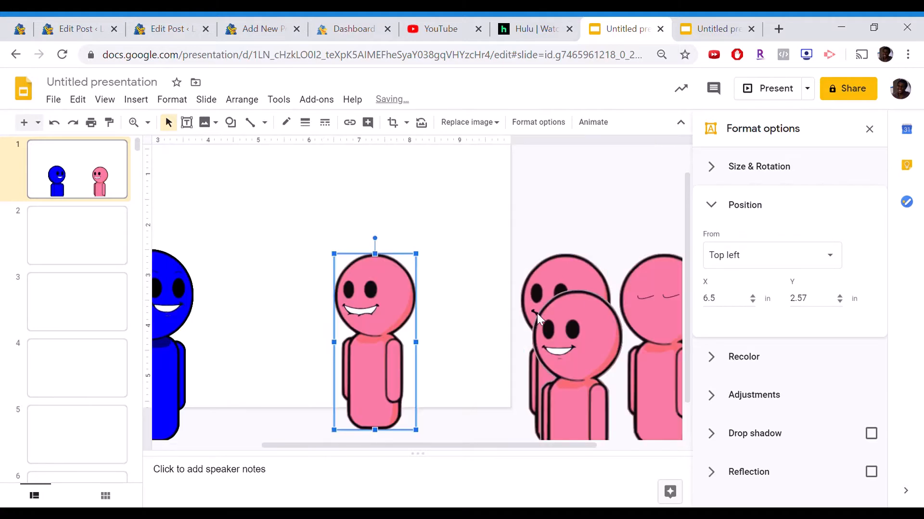
{"action": "scroll", "coordinate": [356, 331], "scroll_direction": "left", "scroll_amount": 3}
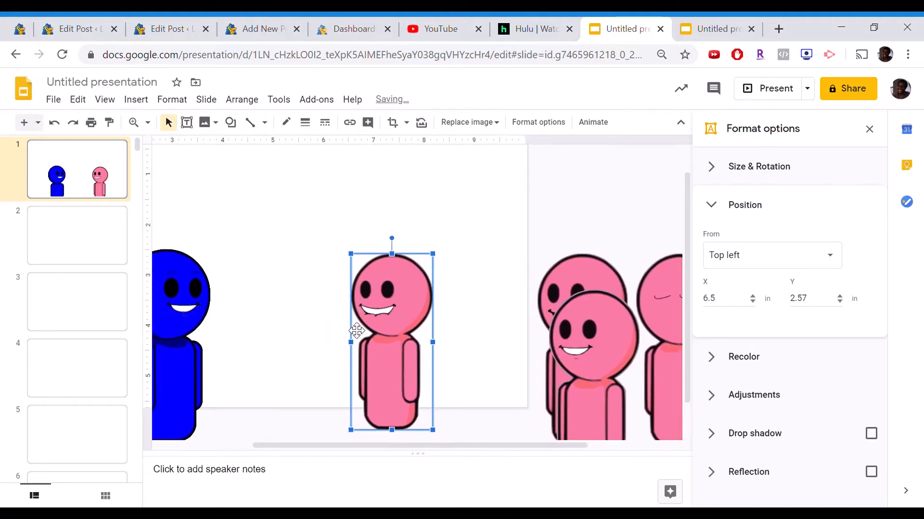
Lower the grinning pink character on the slide to Y 2.91 in
{"action": "key", "text": "Down"}
{"action": "key", "text": "Down"}
{"action": "key", "text": "Down"}
{"action": "key", "text": "Down"}
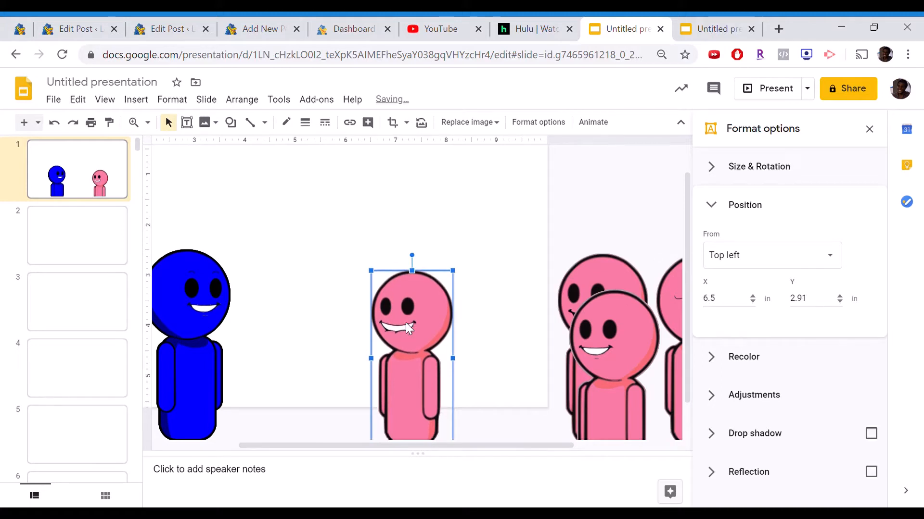
Compare the positions of the grinning and smiling pink characters, and set the smiling one's X position to 6.51 in
{"action": "left_click", "coordinate": [639, 348]}
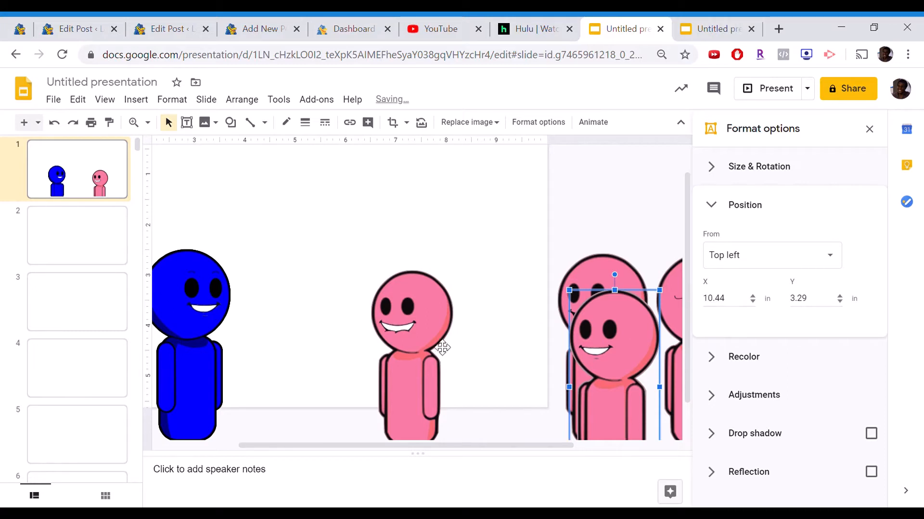
{"action": "left_click", "coordinate": [431, 344]}
{"action": "left_click", "coordinate": [620, 339]}
{"action": "left_click", "coordinate": [432, 323]}
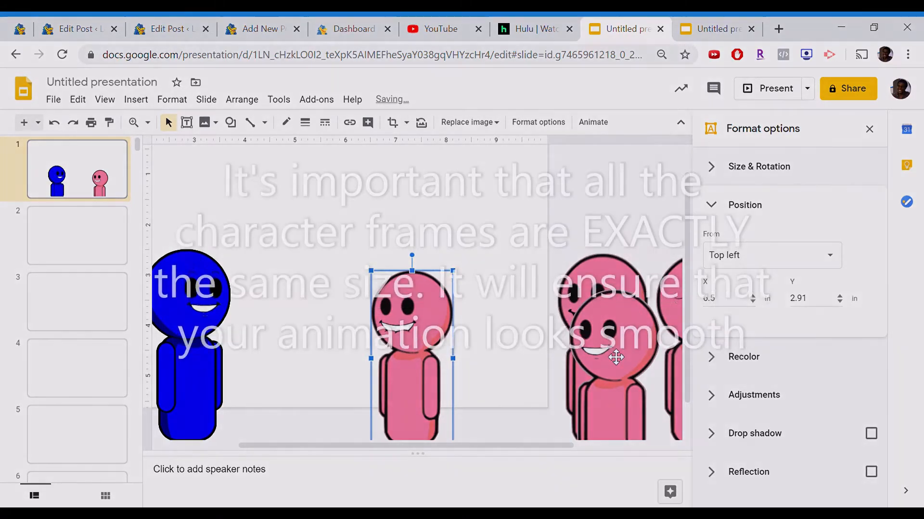
{"action": "left_click", "coordinate": [614, 355]}
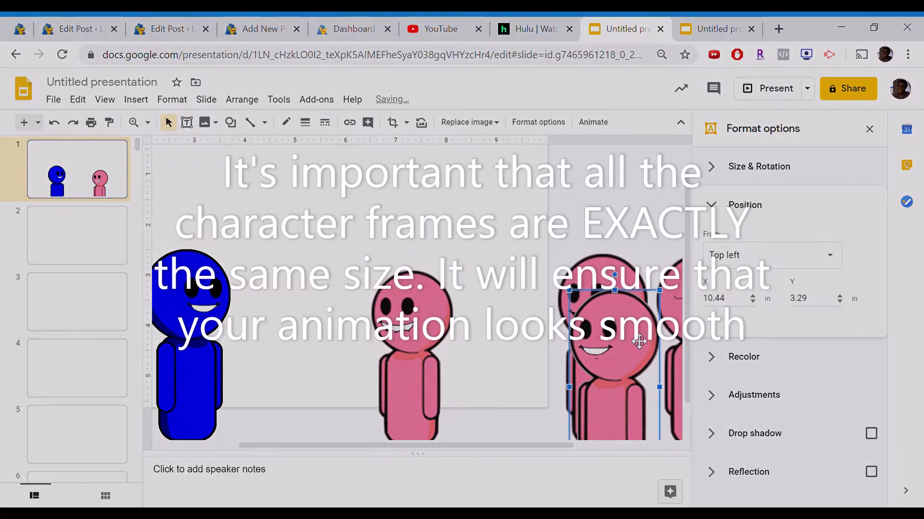
{"action": "left_click_drag", "start_coordinate": [742, 303], "coordinate": [676, 297]}
{"action": "type", "text": "6"}
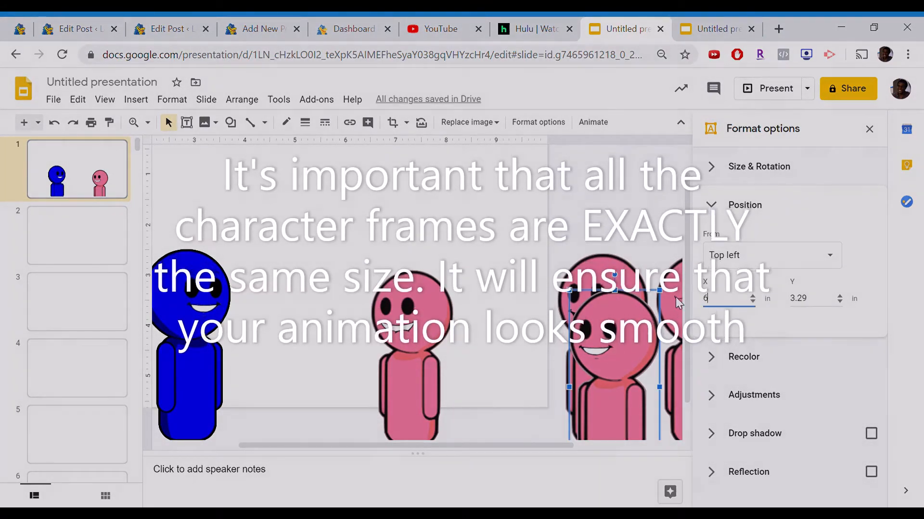
{"action": "type", "text": ".51"}
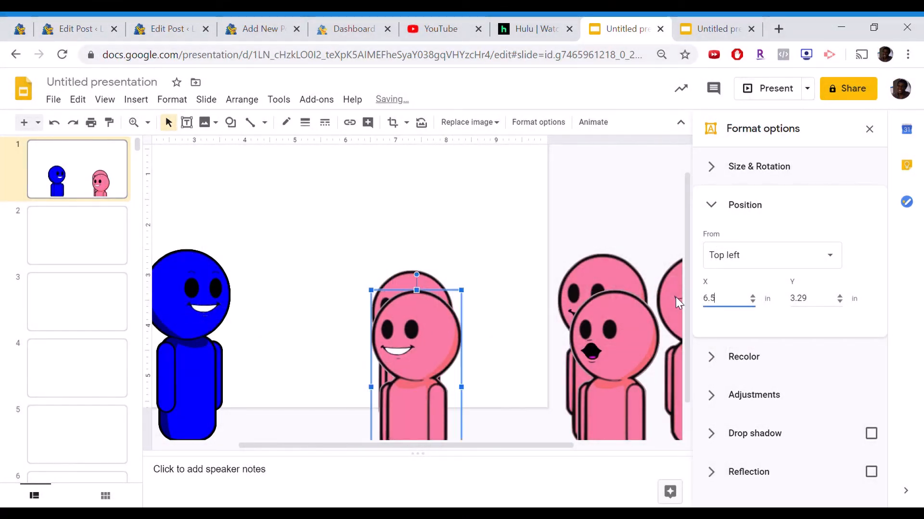
{"action": "left_click", "coordinate": [826, 306]}
{"action": "left_click", "coordinate": [408, 287]}
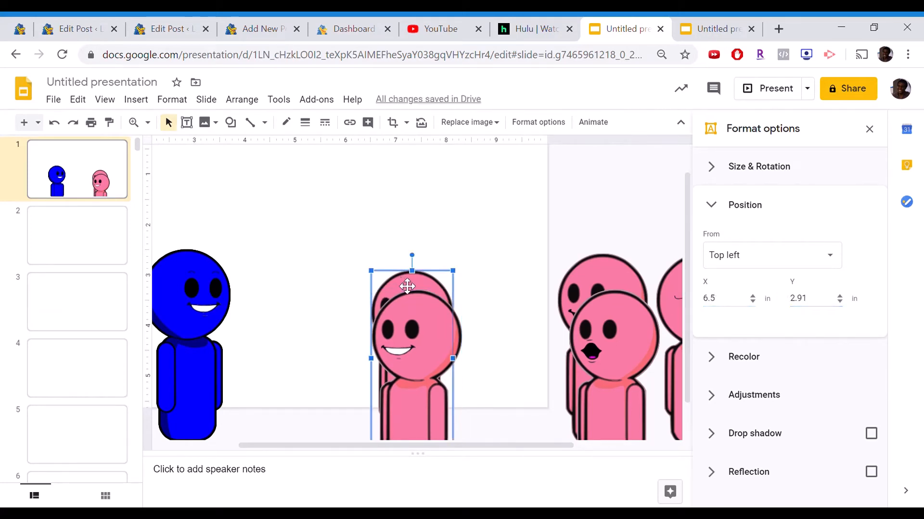
Set the smiling pink character's position to X 6.5 in and Y 2.91 in
{"action": "left_click", "coordinate": [434, 337]}
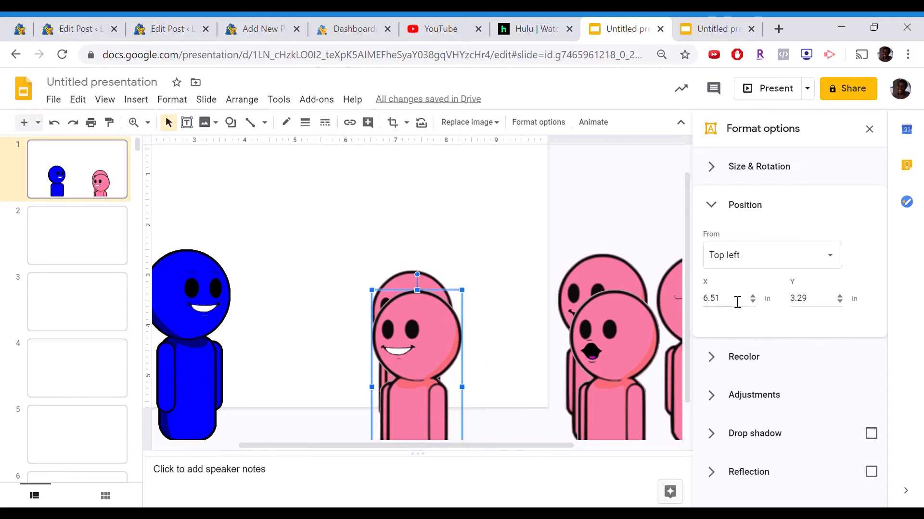
{"action": "key", "text": "BackSpace"}
{"action": "left_click", "coordinate": [818, 307]}
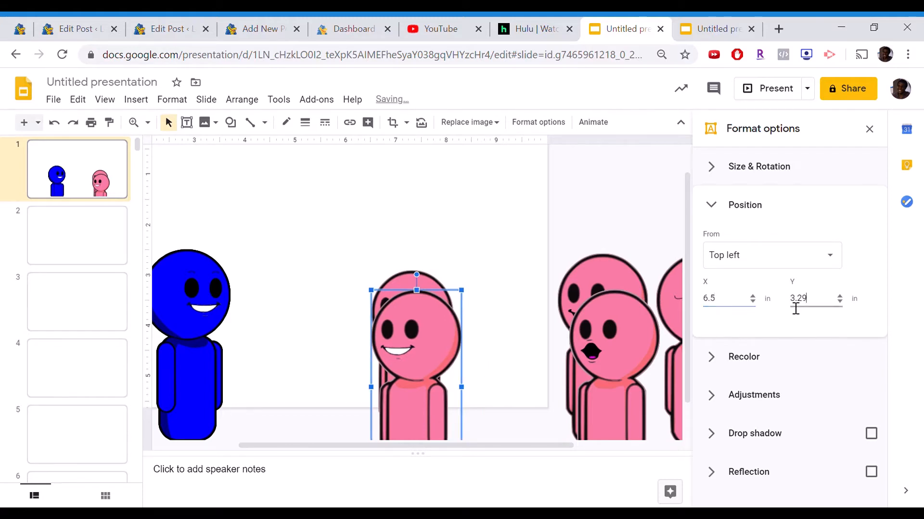
{"action": "type", "text": "2.91"}
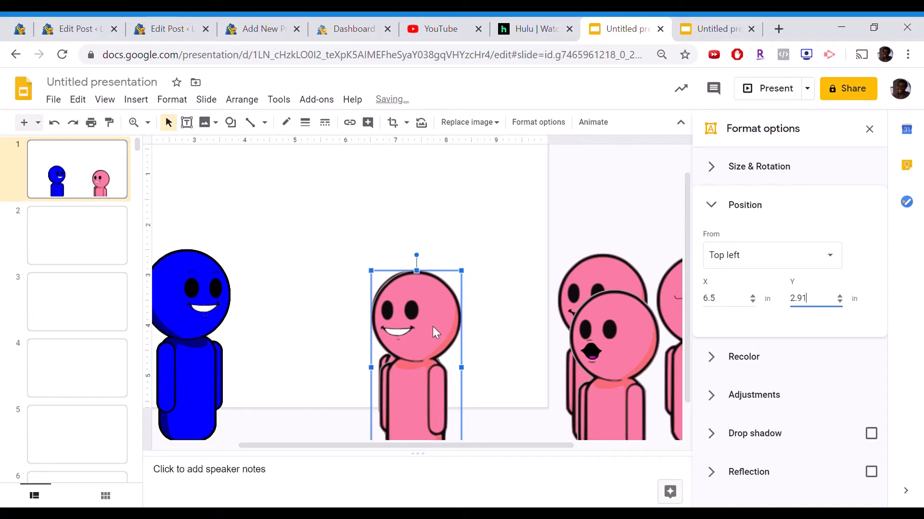
{"action": "key", "text": "Escape"}
Put the smiling pink character behind the grinning one and enlarge the grinning character to match the other's size
{"action": "left_click", "coordinate": [436, 332]}
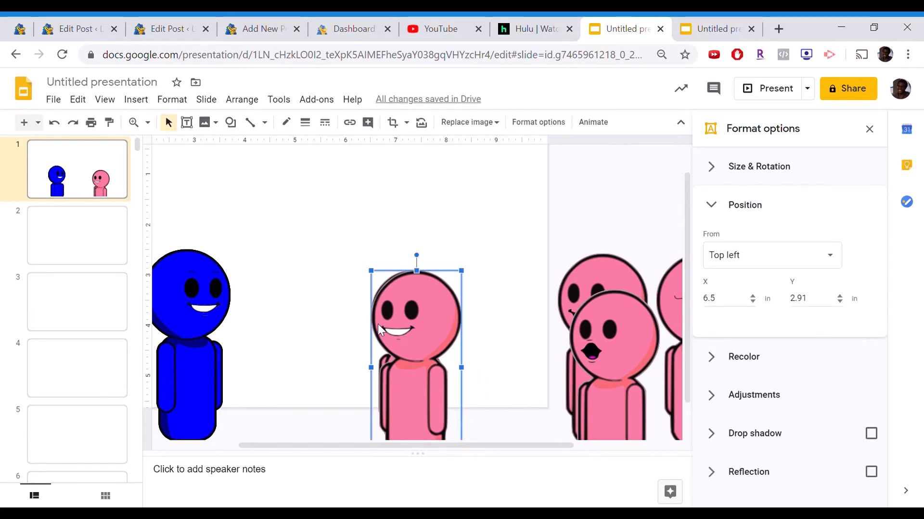
{"action": "key", "text": "ctrl+v"}
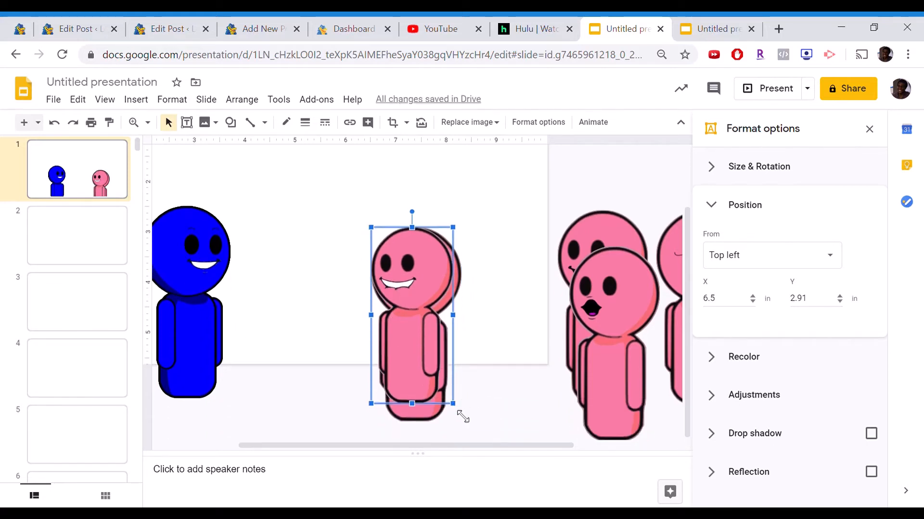
{"action": "left_click_drag", "start_coordinate": [463, 416], "coordinate": [465, 426]}
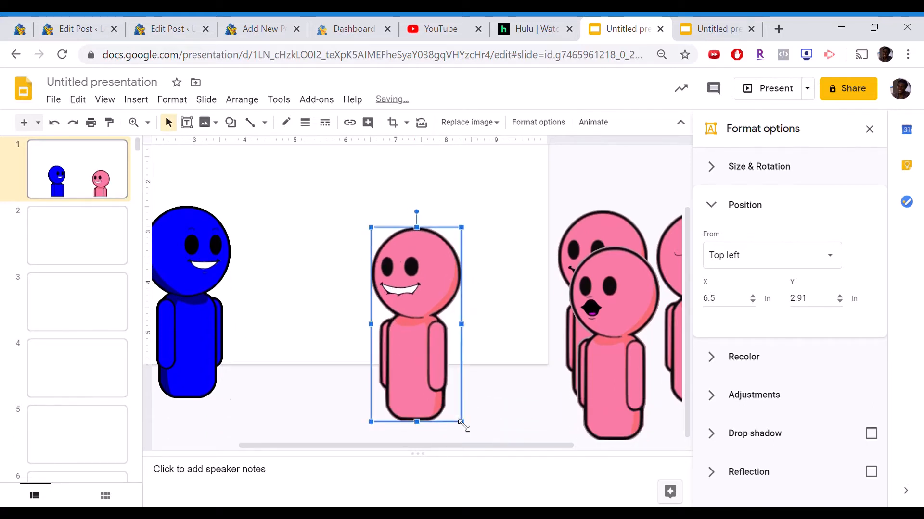
Select both stacked pink characters on the slide and raise them together to Y 2.49 in
{"action": "left_click", "coordinate": [500, 337]}
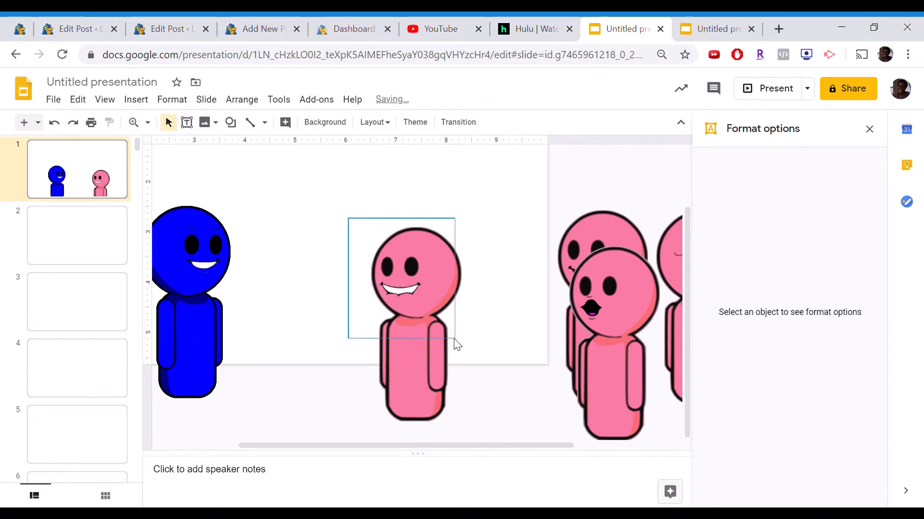
{"action": "left_click", "coordinate": [399, 273]}
{"action": "key", "text": "Up"}
{"action": "key", "text": "Up"}
{"action": "key", "text": "Up"}
{"action": "key", "text": "Up"}
{"action": "key", "text": "Up"}
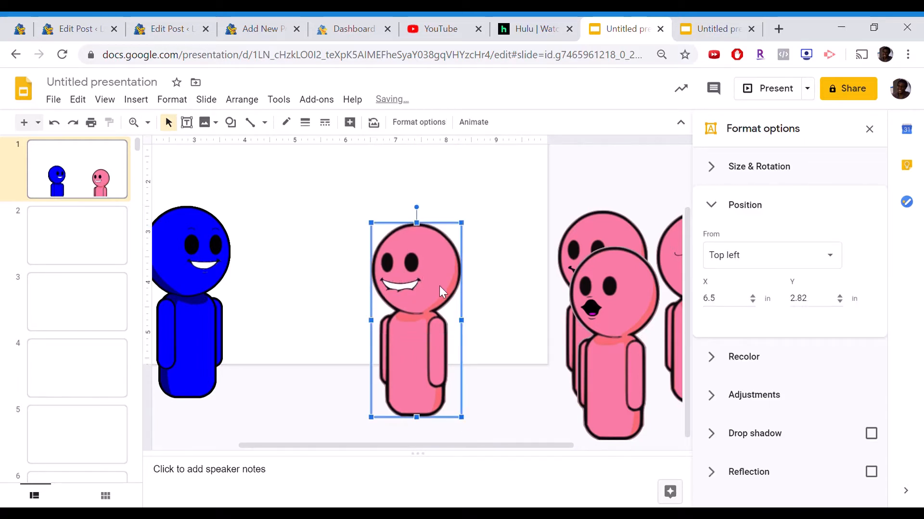
{"action": "key", "text": "Down"}
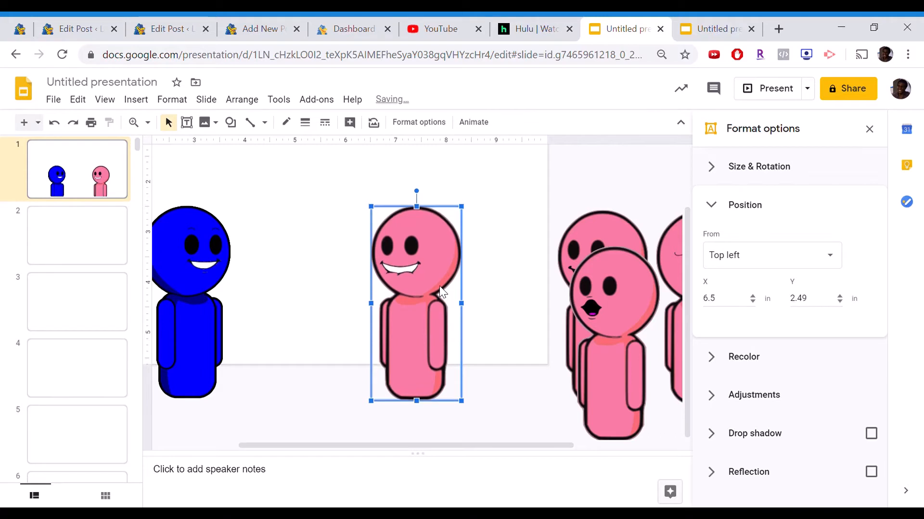
{"action": "key", "text": "Down"}
{"action": "key", "text": "Up"}
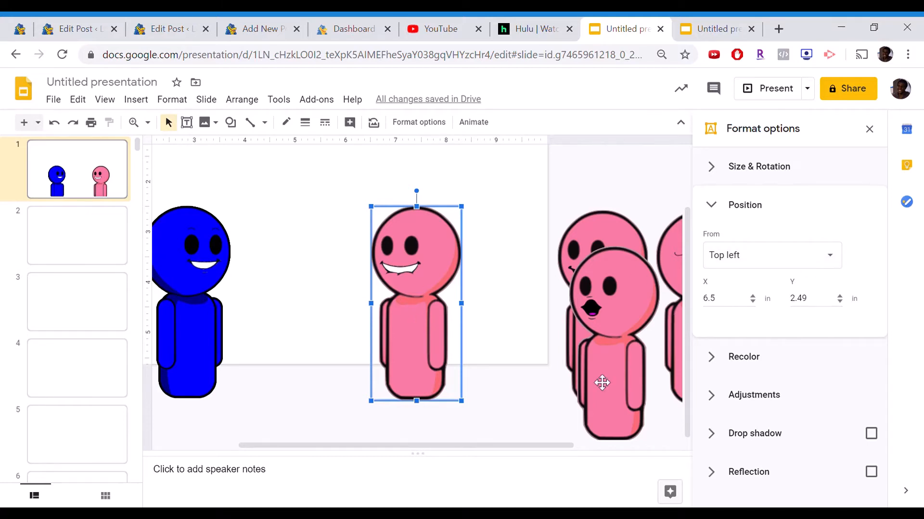
Position the open-mouthed pink character lying off the slide at X 6.5 in and Y 2.51 in
{"action": "left_click", "coordinate": [629, 311]}
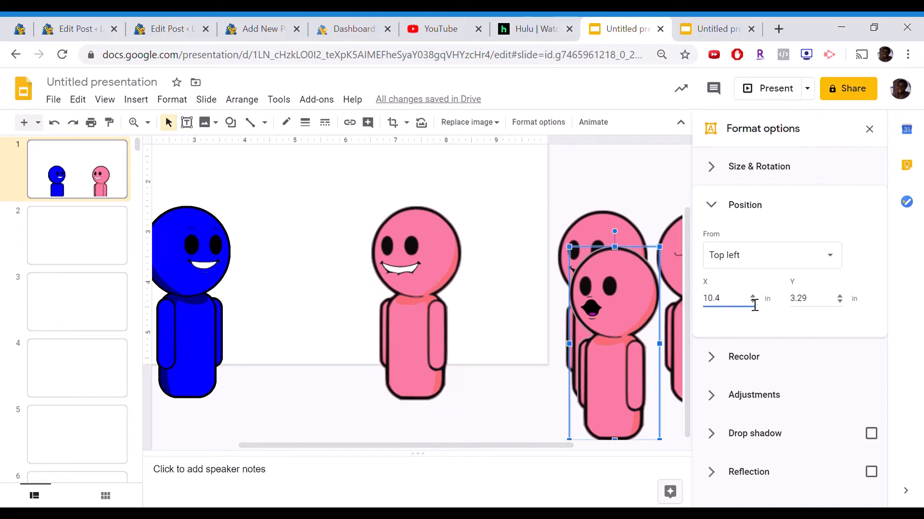
{"action": "key", "text": "BackSpace"}
{"action": "key", "text": "BackSpace"}
{"action": "key", "text": "BackSpace"}
{"action": "key", "text": "BackSpace"}
{"action": "type", "text": "6."}
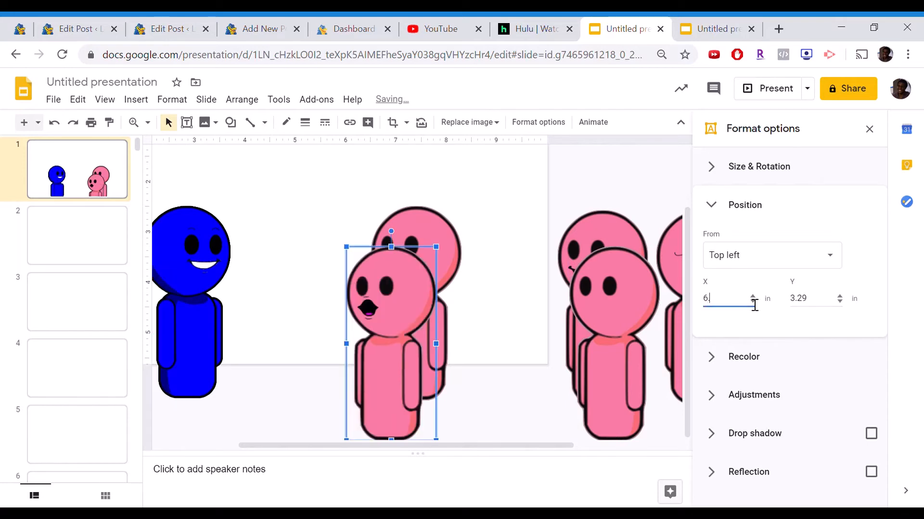
{"action": "type", "text": "5"}
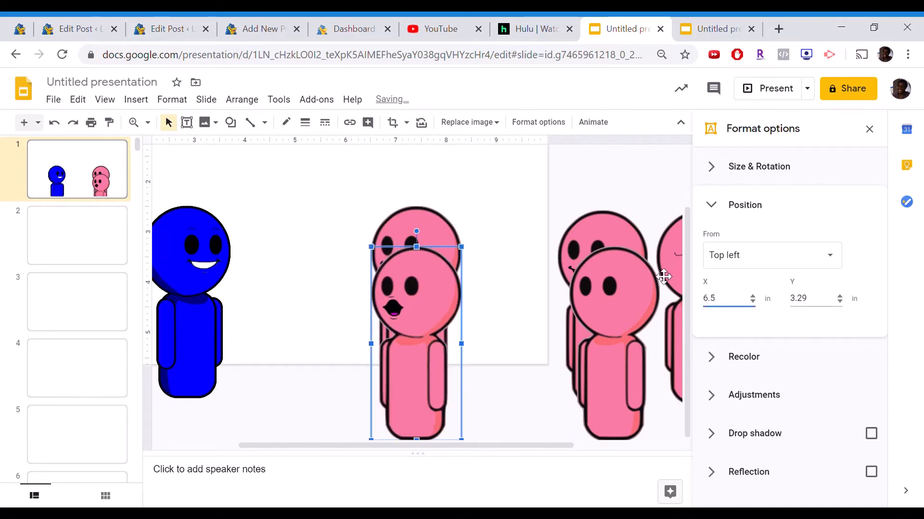
{"action": "left_click_drag", "start_coordinate": [825, 305], "coordinate": [770, 304]}
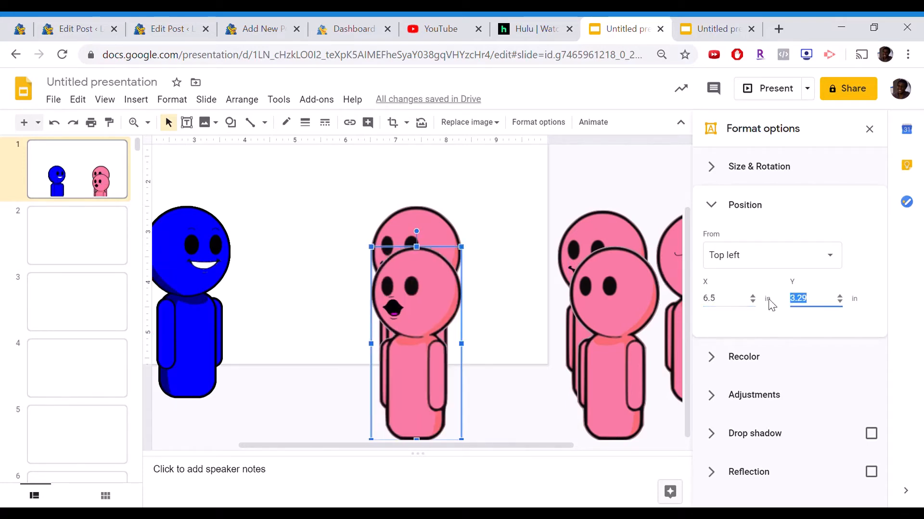
{"action": "type", "text": "2.51"}
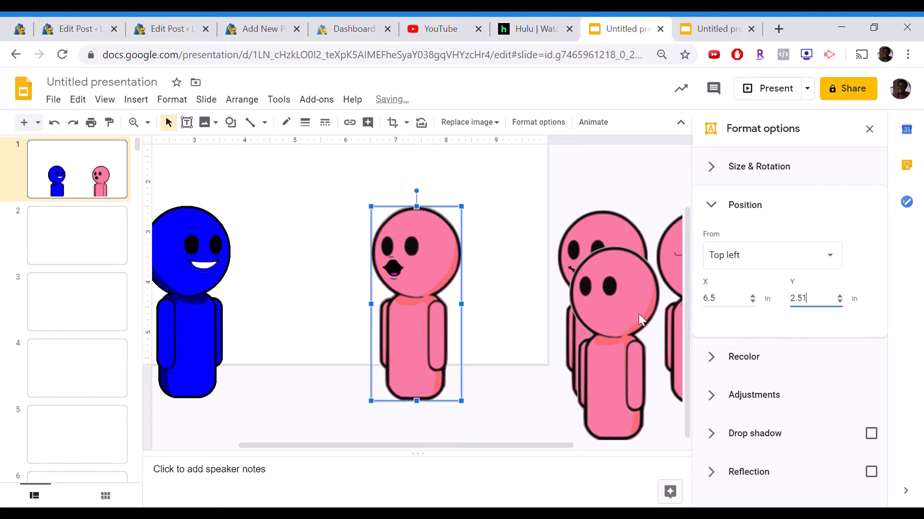
Position the mouthless pink character lying off the slide at X 5.5 in and Y 2.91 in
{"action": "left_click", "coordinate": [614, 309]}
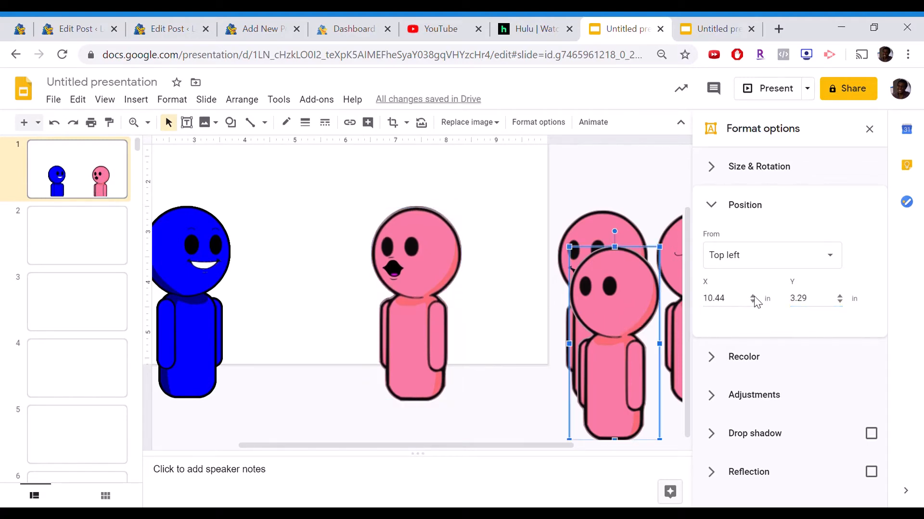
{"action": "left_click_drag", "start_coordinate": [749, 301], "coordinate": [690, 305]}
{"action": "type", "text": "5"}
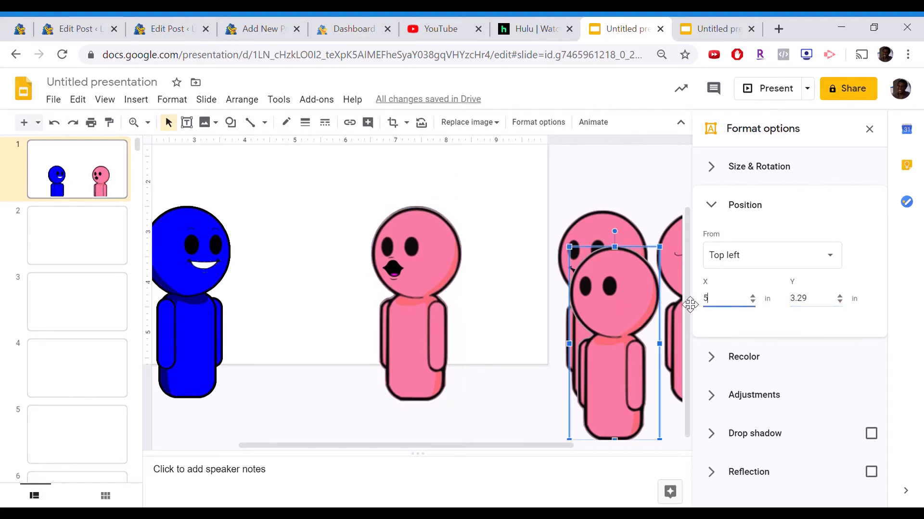
{"action": "type", "text": ".5"}
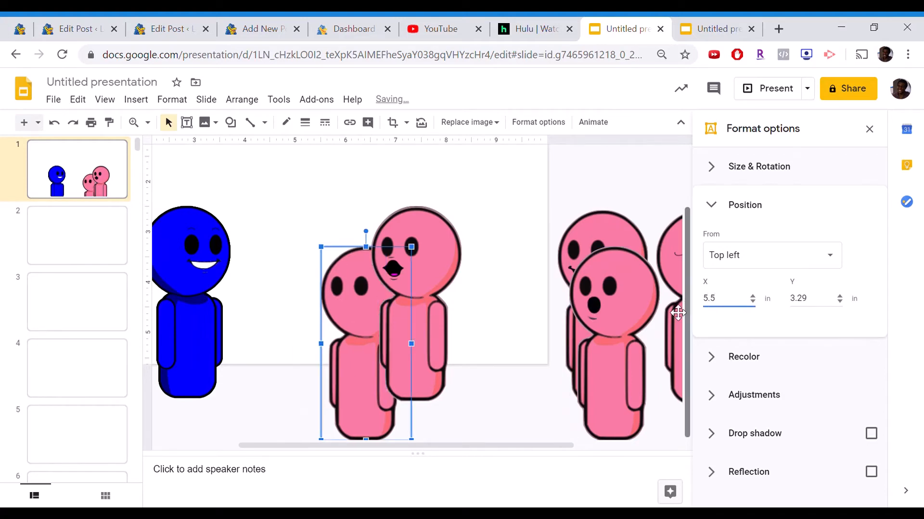
{"action": "left_click_drag", "start_coordinate": [831, 303], "coordinate": [774, 306]}
{"action": "type", "text": "2.91"}
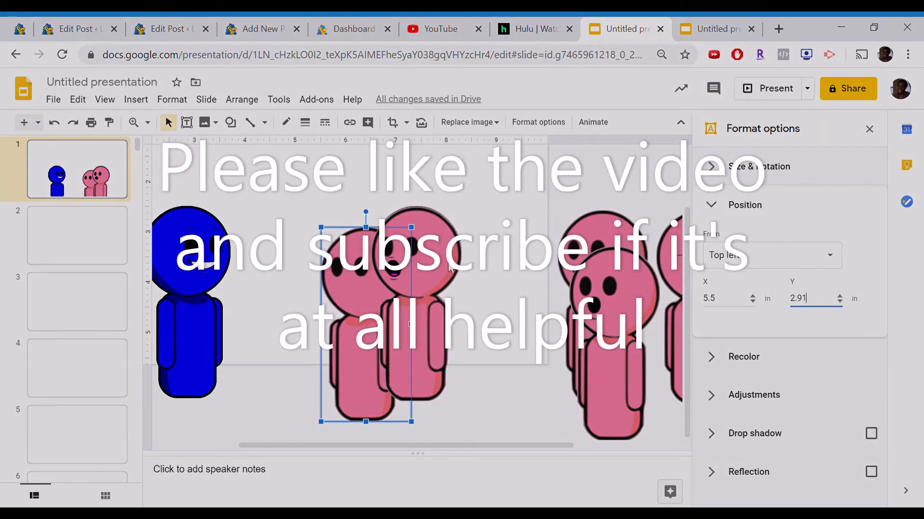
Send the overlapping pink characters behind the mouthless one to the back in turn, ending with the open-mouthed one selected
{"action": "left_click_drag", "start_coordinate": [322, 313], "coordinate": [367, 293]}
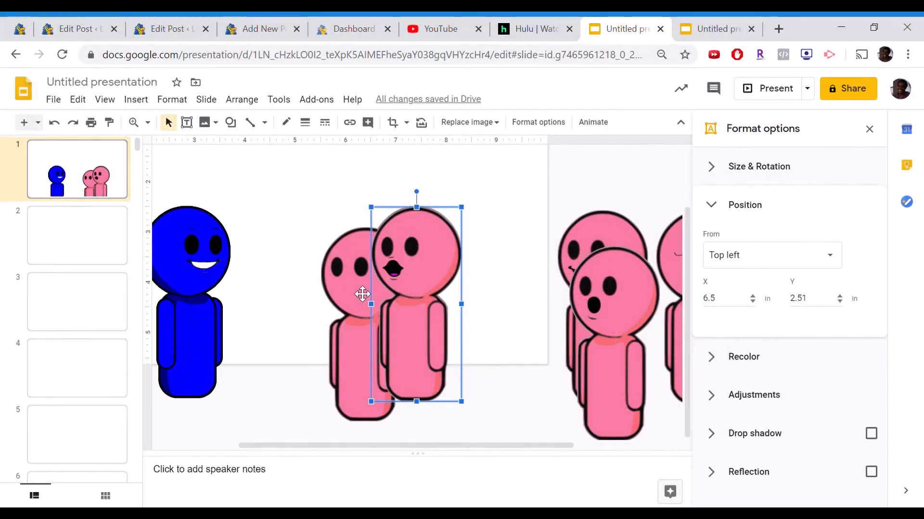
{"action": "key", "text": "ctrl+Down"}
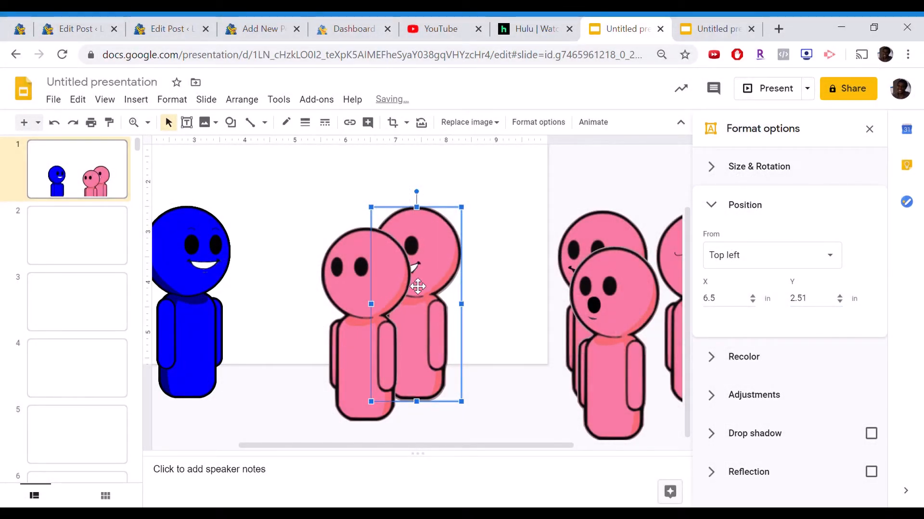
{"action": "key", "text": "shift+Up"}
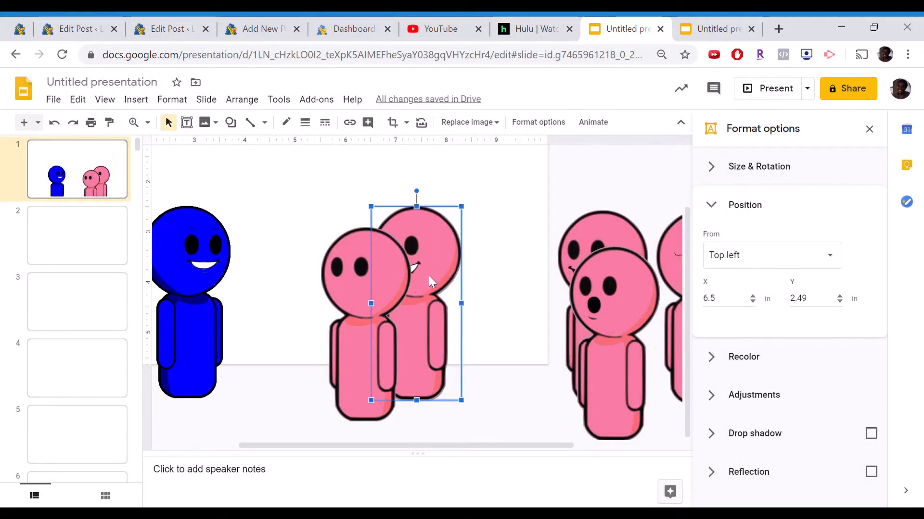
{"action": "key", "text": "shift+Left"}
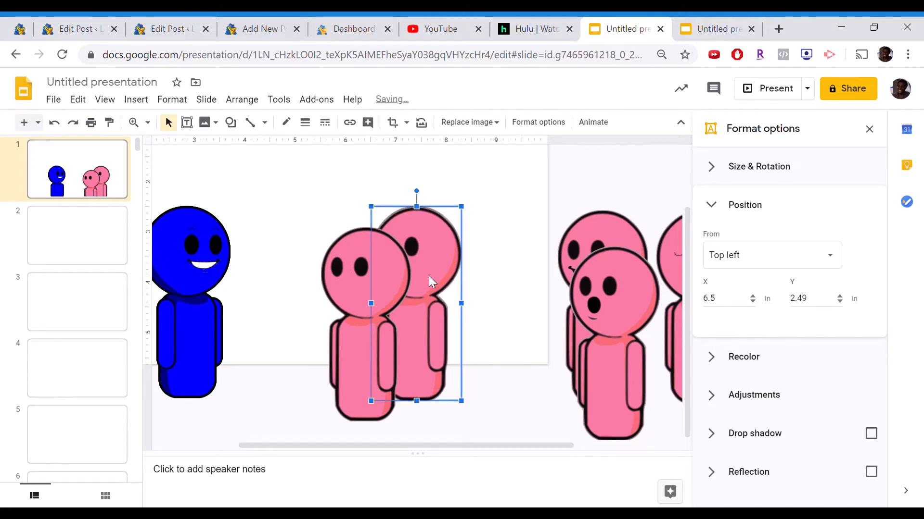
{"action": "key", "text": "shift+Down"}
Set the open-mouthed pink character's Y position to 2.49 in
{"action": "left_click", "coordinate": [818, 301]}
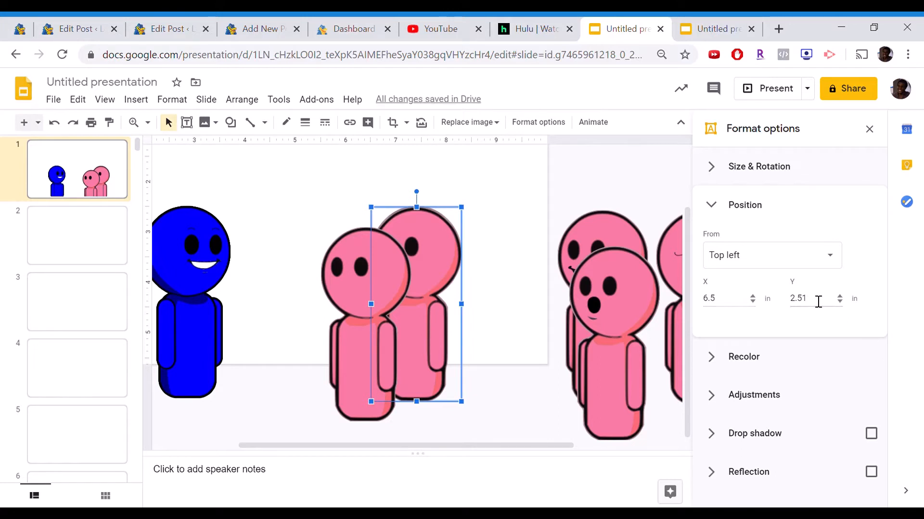
{"action": "key", "text": "BackSpace"}
{"action": "key", "text": "BackSpace"}
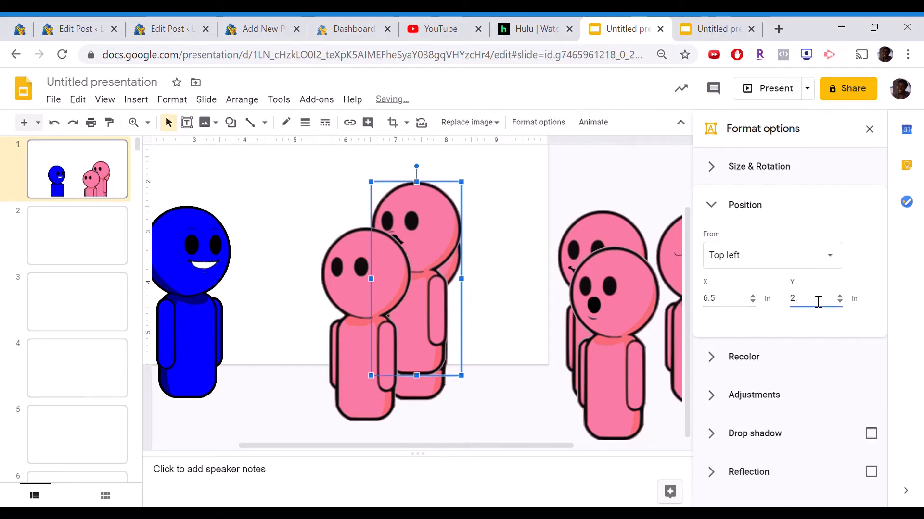
{"action": "type", "text": "49"}
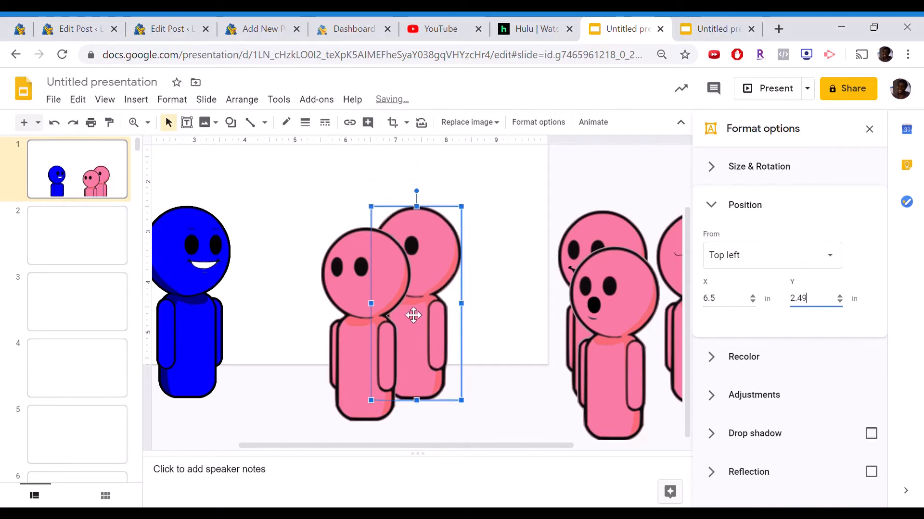
Position the mouthless pink character at X 6.5 in and Y 2.49 in
{"action": "left_click", "coordinate": [368, 343]}
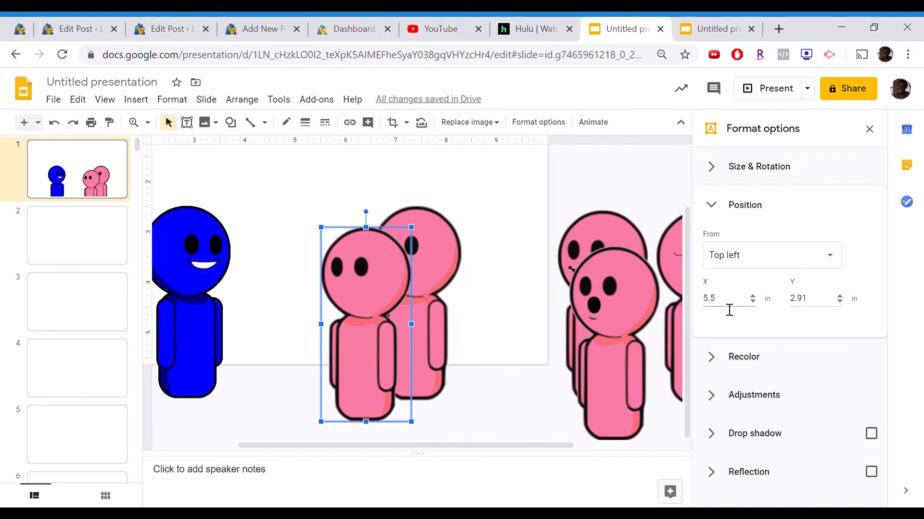
{"action": "left_click", "coordinate": [714, 306]}
{"action": "key", "text": "BackSpace"}
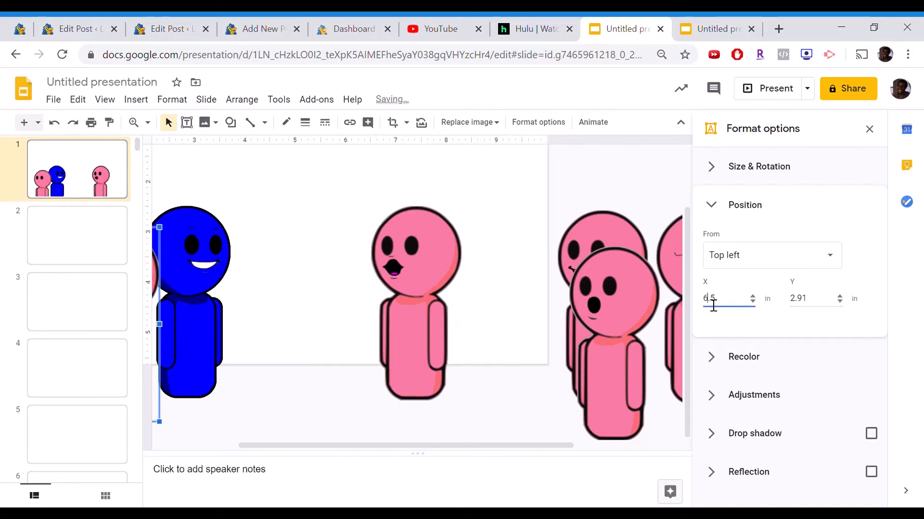
{"action": "type", "text": "6"}
{"action": "left_click", "coordinate": [816, 304]}
{"action": "key", "text": "BackSpace"}
{"action": "key", "text": "BackSpace"}
{"action": "key", "text": "BackSpace"}
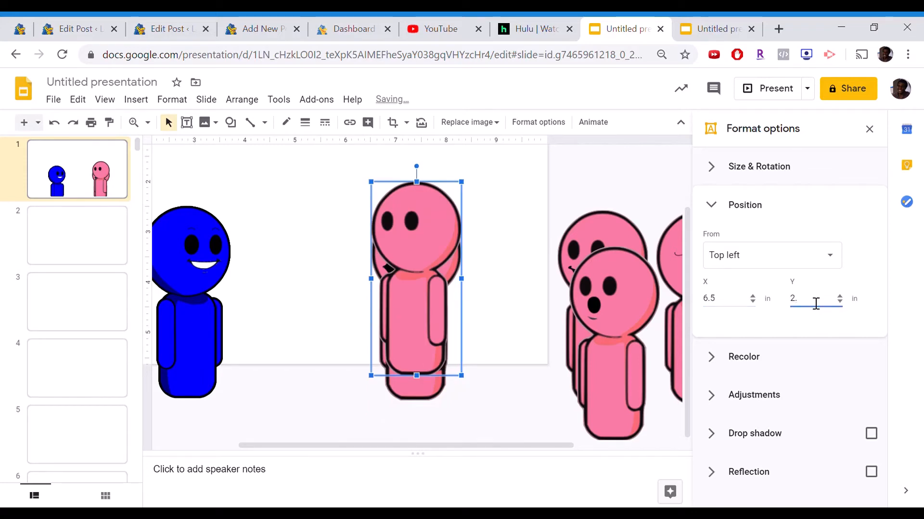
{"action": "type", "text": ".49"}
Position the off-slide pink character with the small round open mouth at X 6.5 in and Y 2.49 in
{"action": "left_click", "coordinate": [635, 319]}
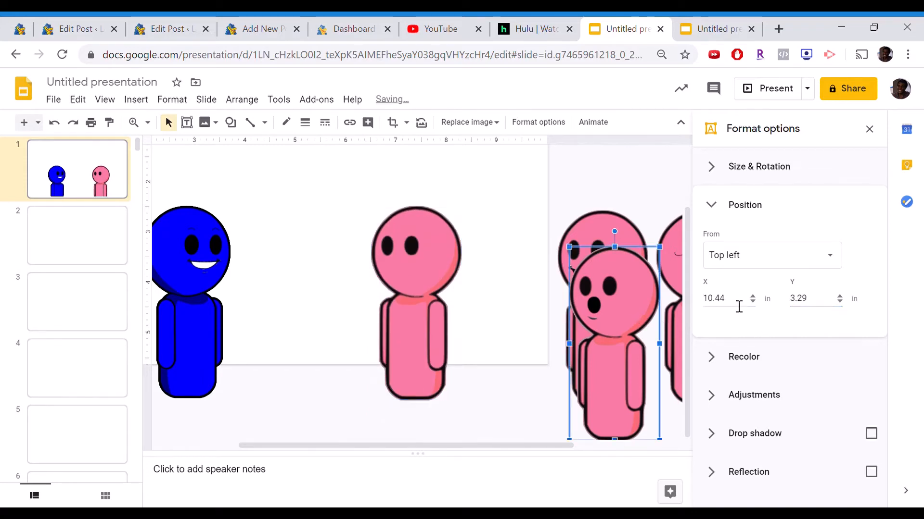
{"action": "left_click", "coordinate": [733, 300]}
{"action": "type", "text": "6.5"}
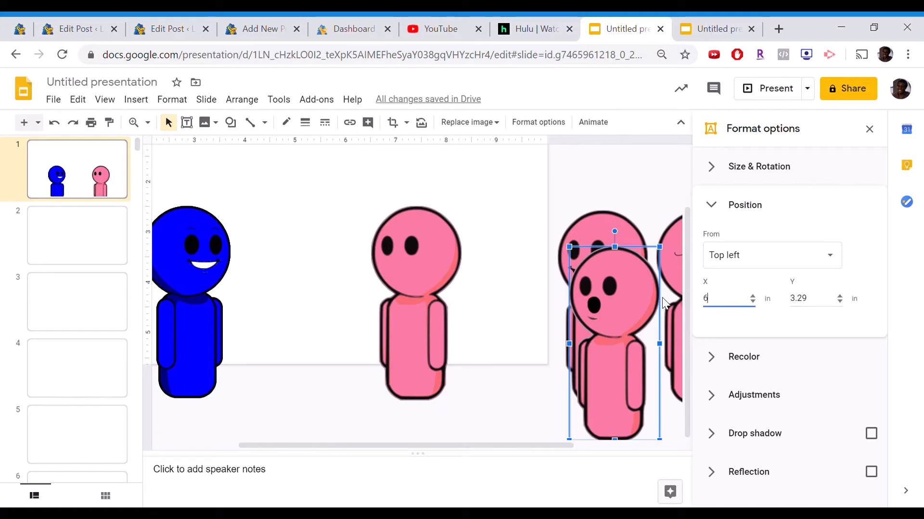
{"action": "left_click", "coordinate": [798, 301]}
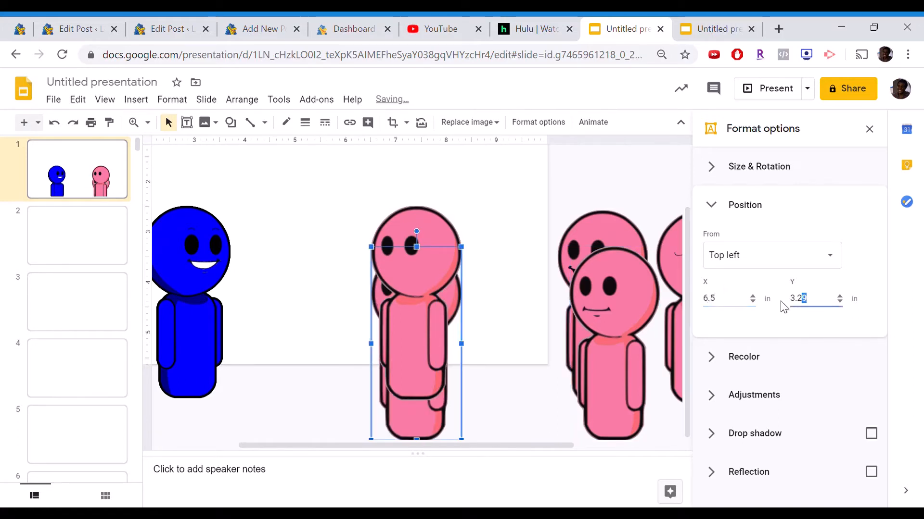
{"action": "type", "text": "2"}
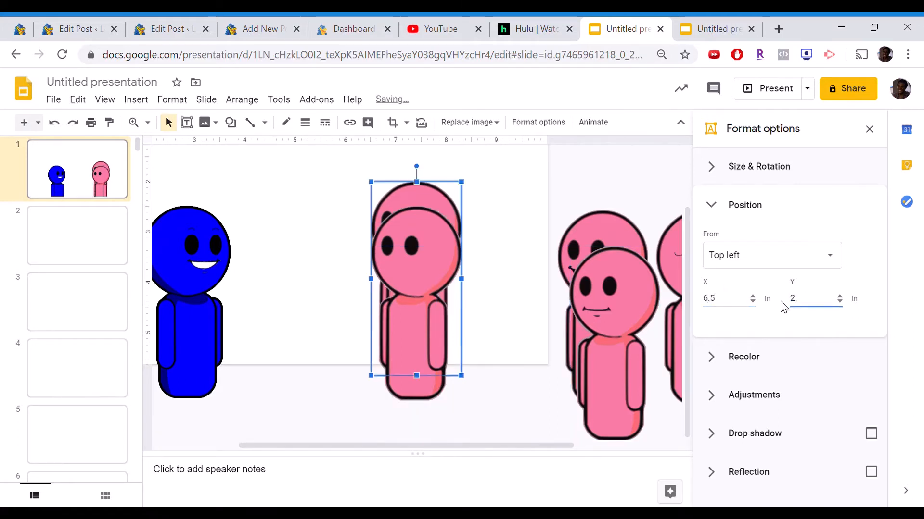
{"action": "type", "text": ".49"}
Position the off-slide pink character with the closed-mouth smile at X 6.5 in and Y 2.49 in
{"action": "left_click", "coordinate": [628, 323]}
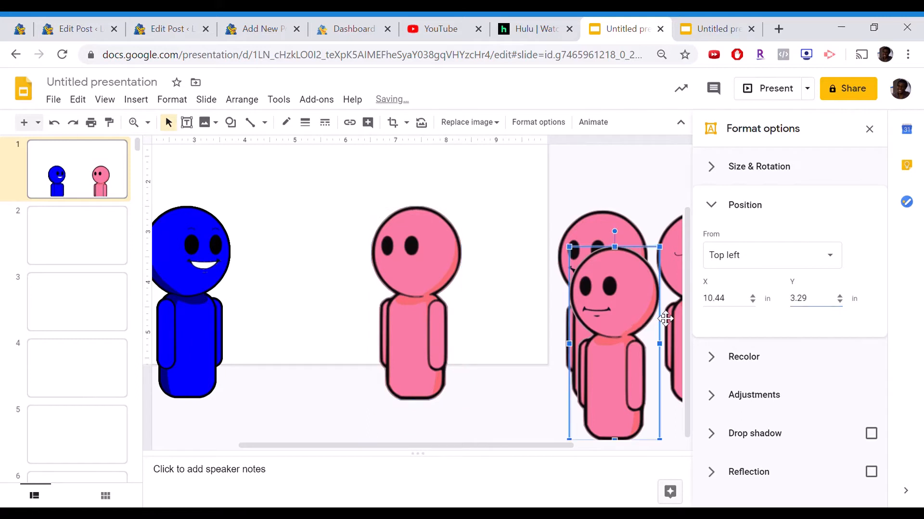
{"action": "left_click", "coordinate": [747, 307]}
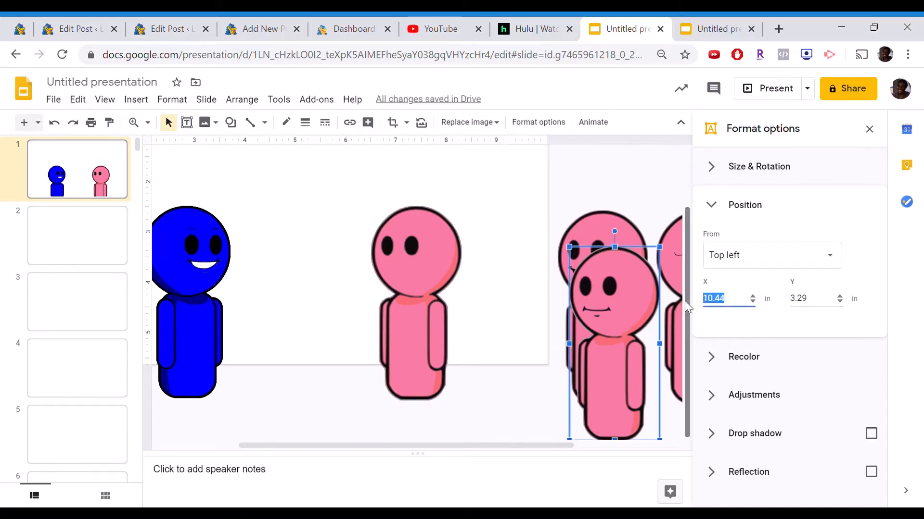
{"action": "type", "text": "6.5"}
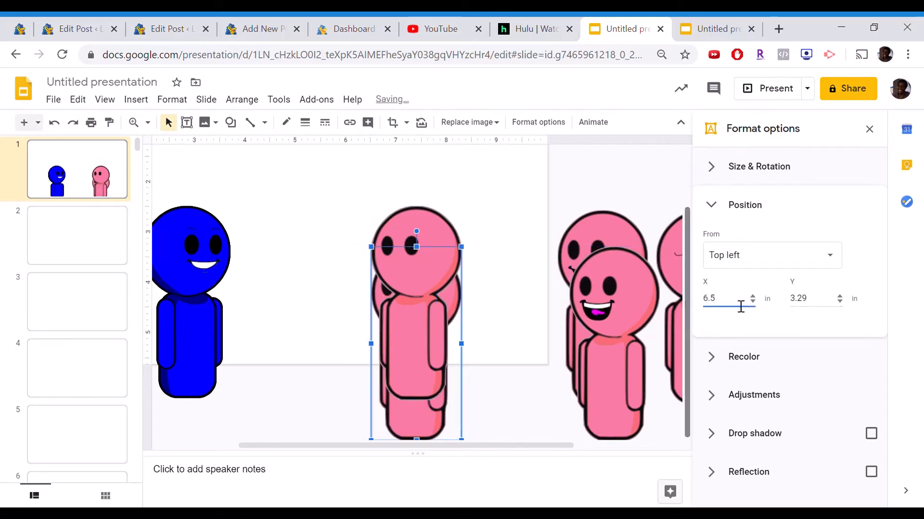
{"action": "left_click_drag", "start_coordinate": [831, 309], "coordinate": [786, 292]}
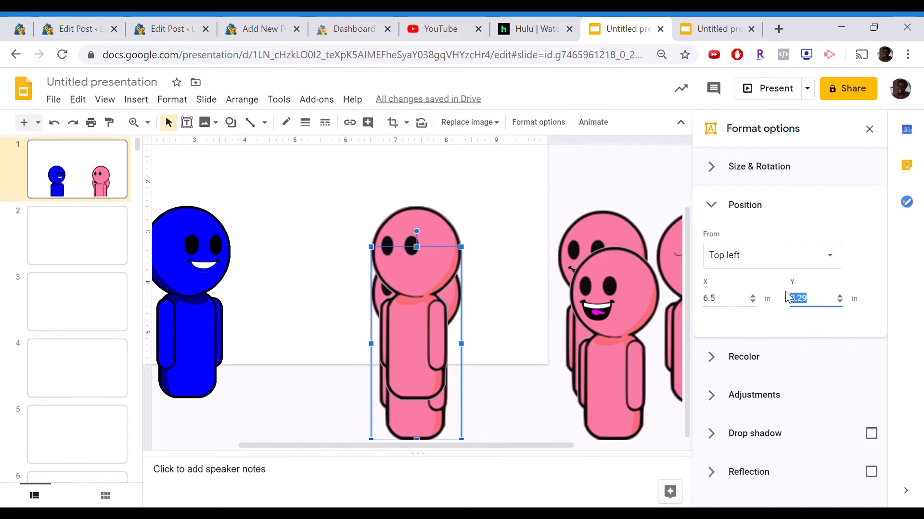
{"action": "type", "text": "2.49"}
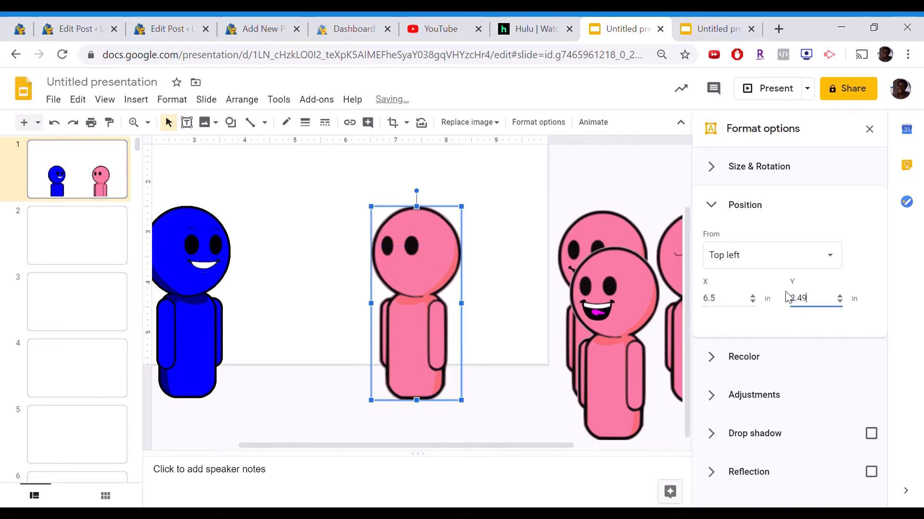
Position the lower off-slide laughing pink character at X 6.5 in and Y 2.48 in
{"action": "key", "text": "ctrl+z"}
{"action": "key", "text": "ctrl+z"}
{"action": "left_click", "coordinate": [736, 306]}
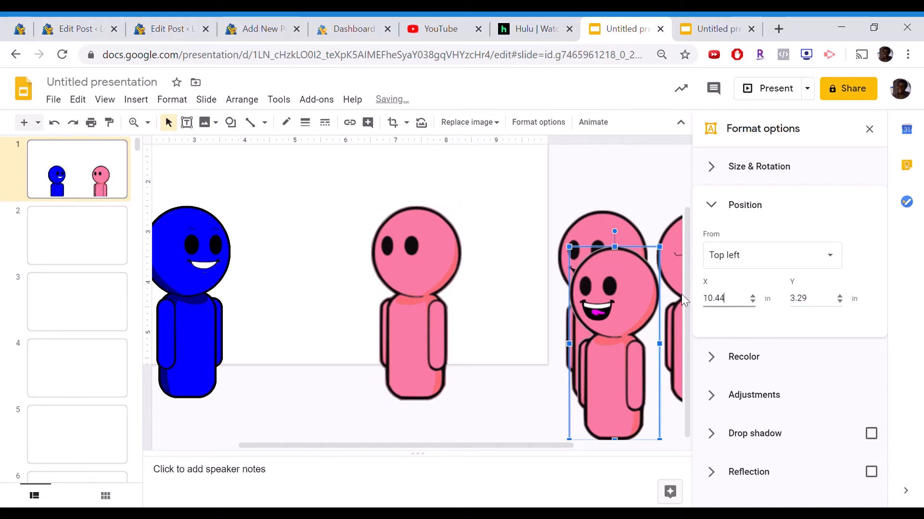
{"action": "key", "text": "ctrl+a"}
{"action": "type", "text": "6.5"}
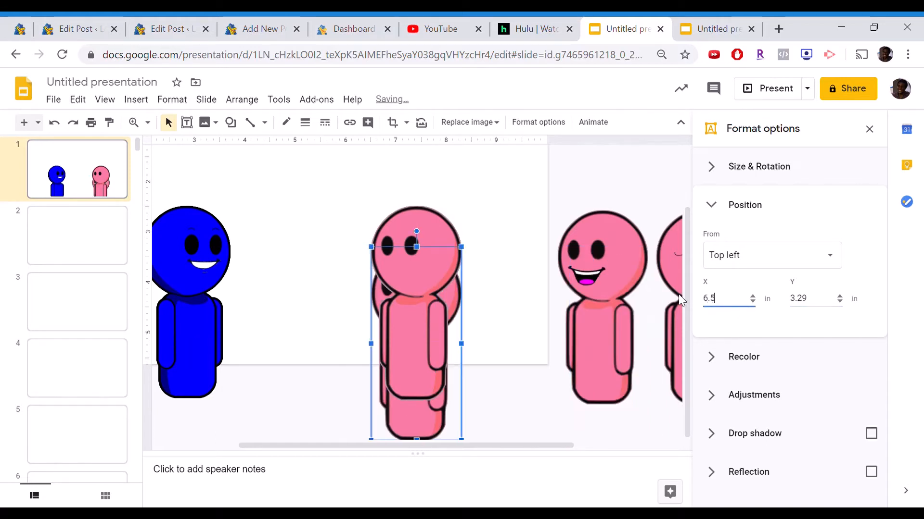
{"action": "double_click", "coordinate": [816, 304]}
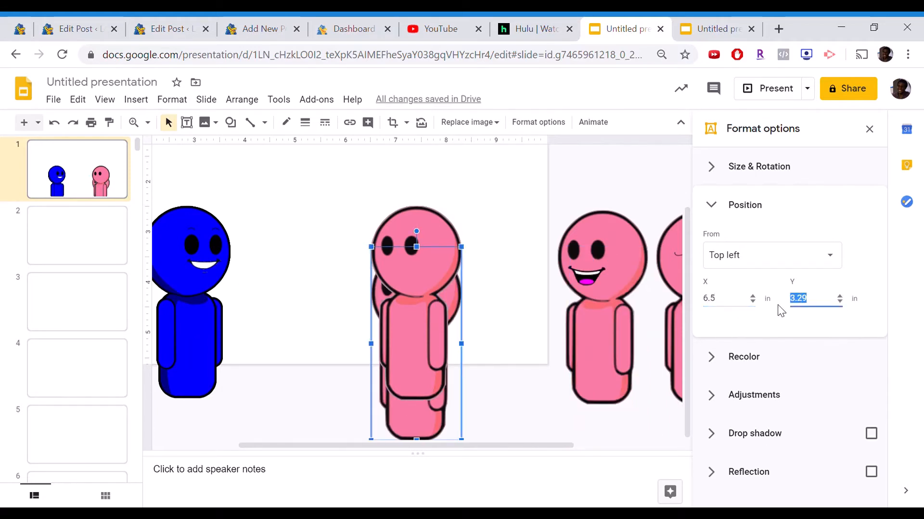
{"action": "type", "text": "2.4"}
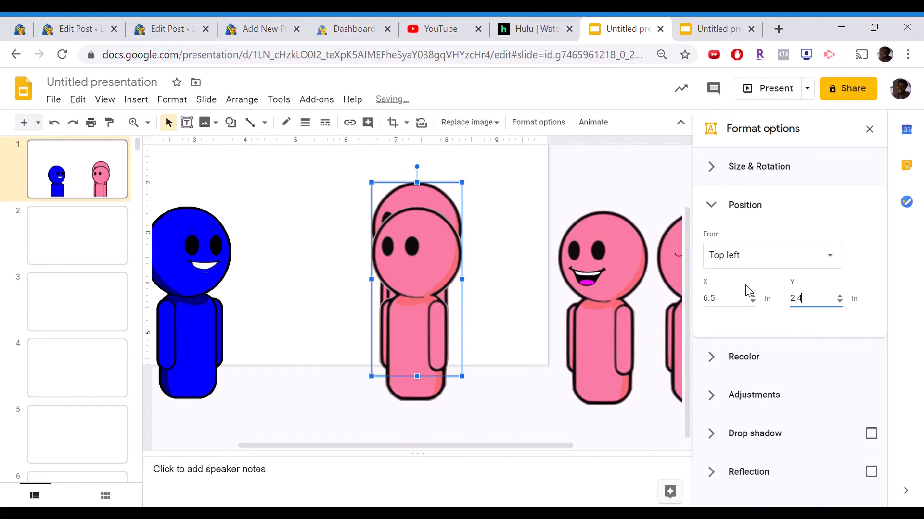
{"action": "type", "text": "8"}
Position the remaining laughing pink character beside the slide's edge at X 6.5 in and Y 2.49 in
{"action": "left_click", "coordinate": [613, 274]}
{"action": "left_click_drag", "start_coordinate": [730, 295], "coordinate": [693, 301]}
{"action": "type", "text": "6"}
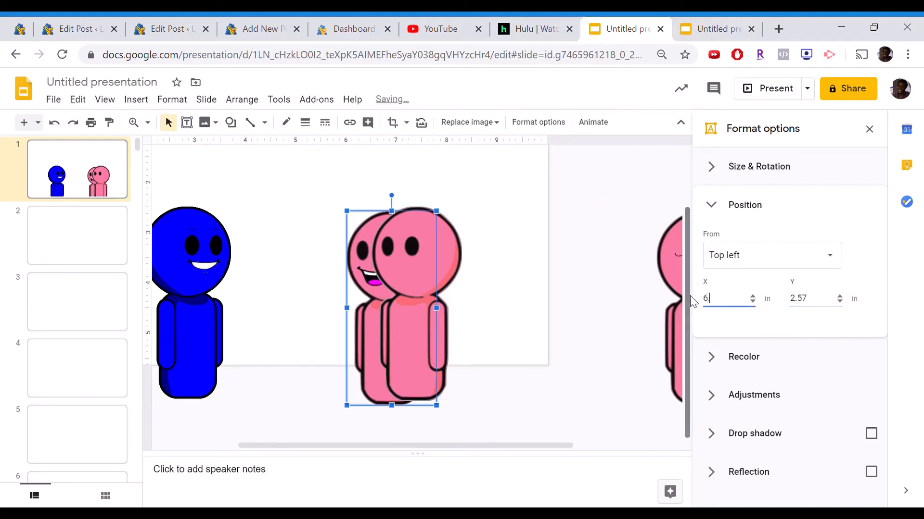
{"action": "type", "text": ".5"}
{"action": "double_click", "coordinate": [824, 301]}
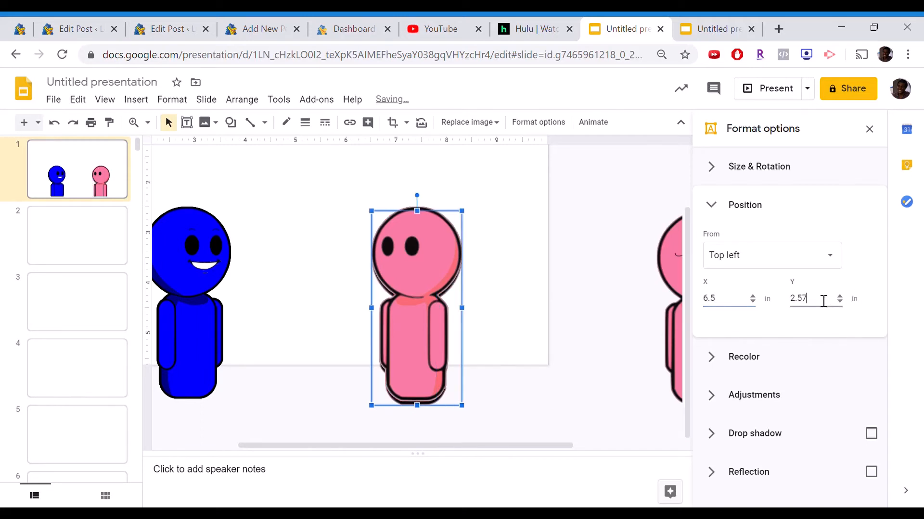
{"action": "type", "text": "2.49"}
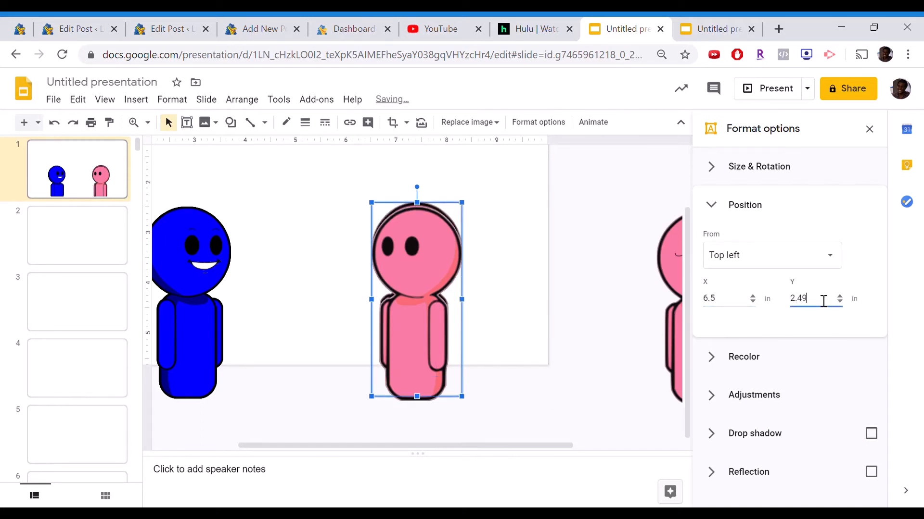
Position the last off-slide pink character, the one with the faint smile, at X 6.5 in and Y 2.49 in
{"action": "left_click", "coordinate": [668, 265]}
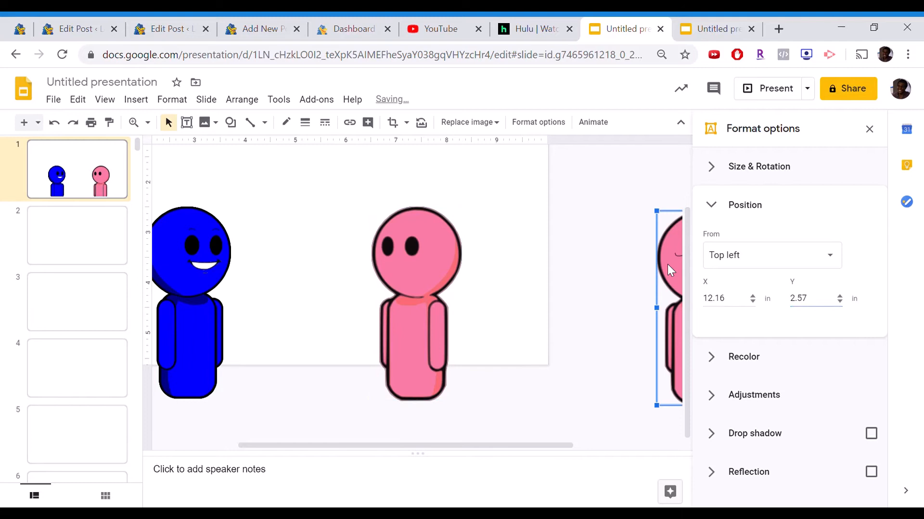
{"action": "double_click", "coordinate": [736, 301]}
{"action": "type", "text": "6.5"}
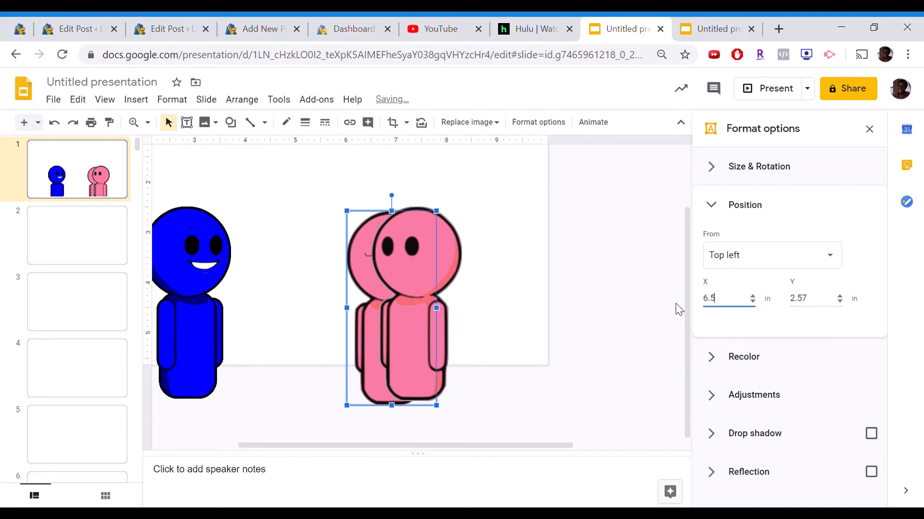
{"action": "left_click", "coordinate": [813, 311]}
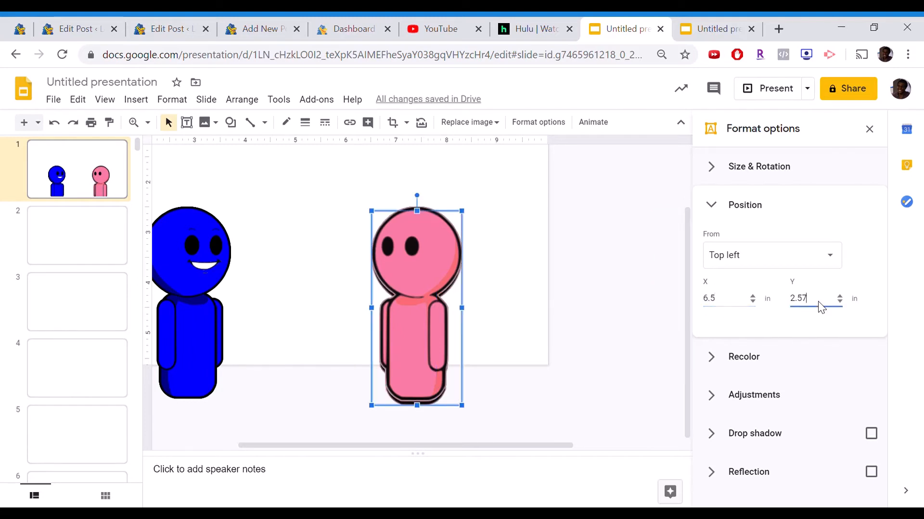
{"action": "key", "text": "BackSpace"}
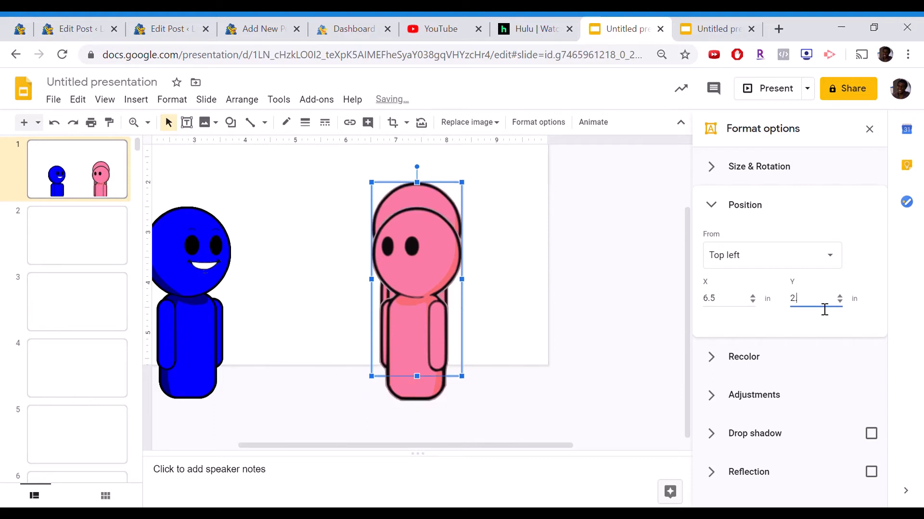
{"action": "type", "text": "5"}
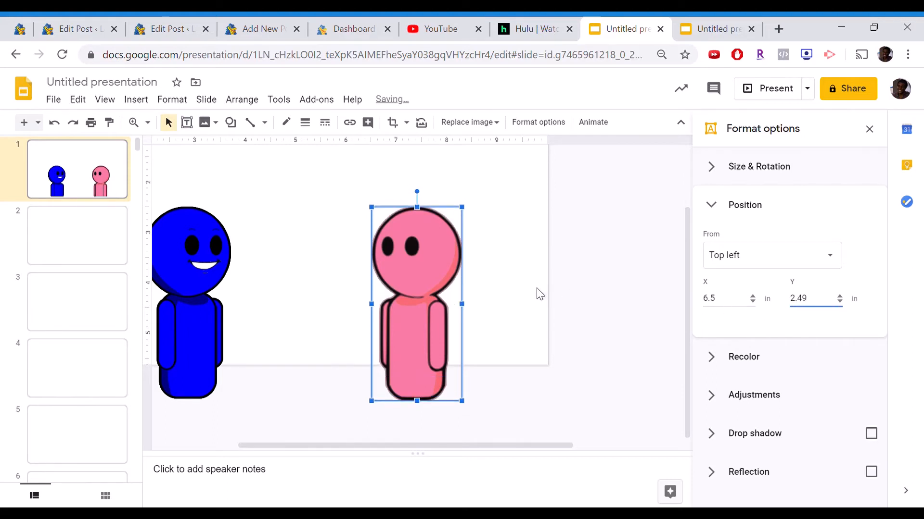
{"action": "left_click", "coordinate": [536, 294]}
Send the grinning blue character to the back of its stack and clear the selection
{"action": "scroll", "coordinate": [534, 294], "scroll_direction": "left", "scroll_amount": 2}
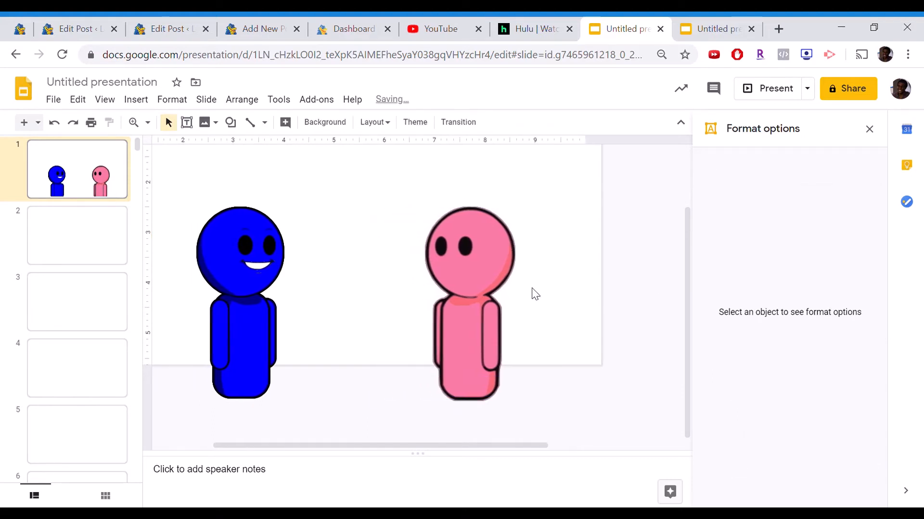
{"action": "left_click", "coordinate": [275, 270]}
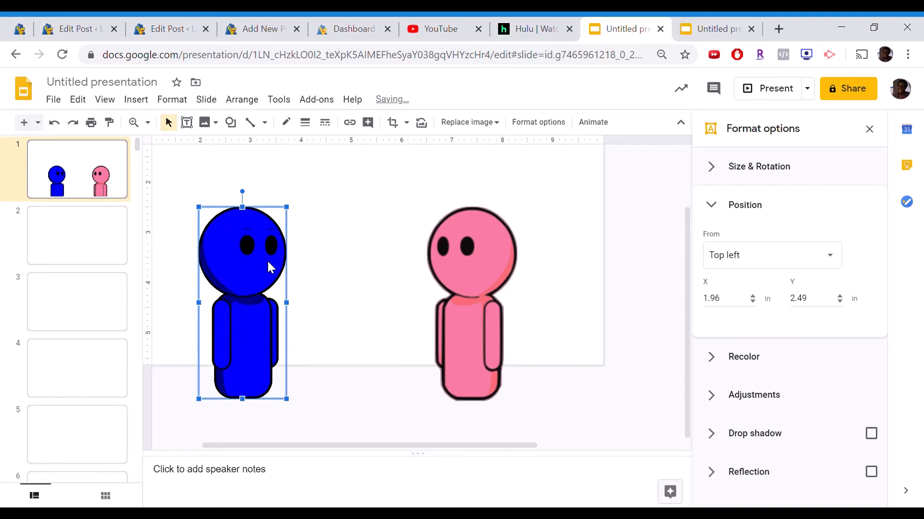
{"action": "left_click", "coordinate": [594, 291]}
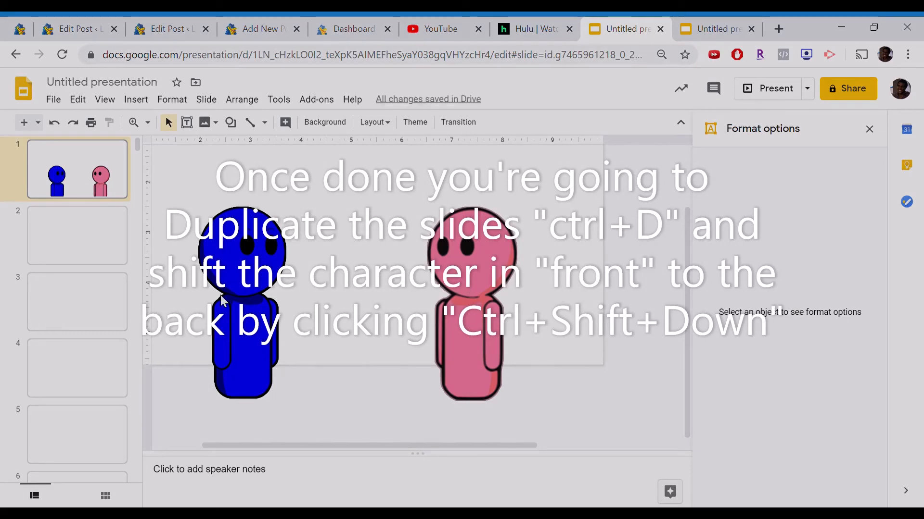
{"action": "scroll", "coordinate": [226, 303], "scroll_direction": "up", "scroll_amount": 1}
{"action": "scroll", "coordinate": [226, 302], "scroll_direction": "left", "scroll_amount": 1}
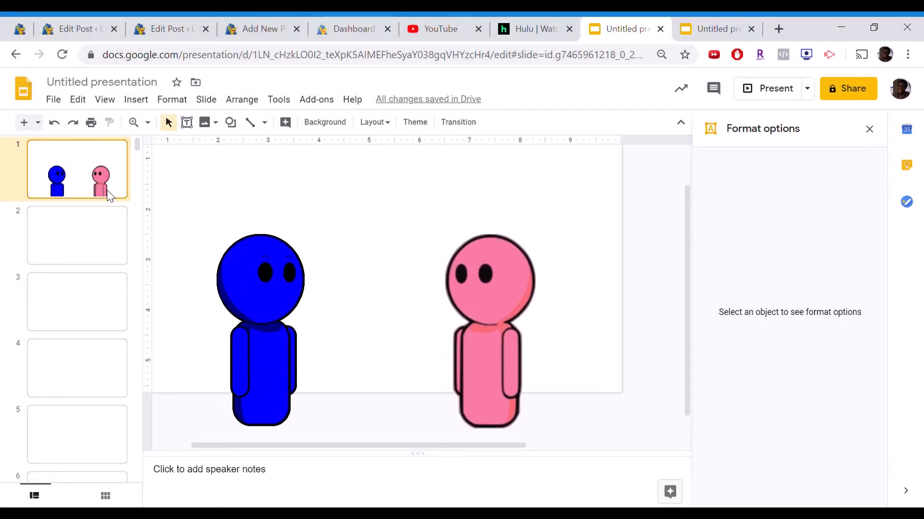
Duplicate the first slide and send the mouthless blue character on slide 2 behind the laughing one
{"action": "key", "text": "ctrl+d"}
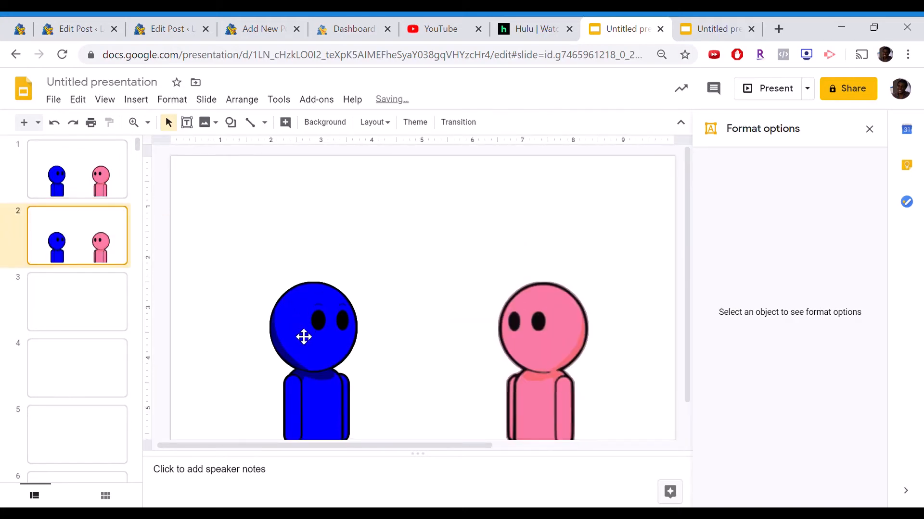
{"action": "left_click", "coordinate": [303, 337]}
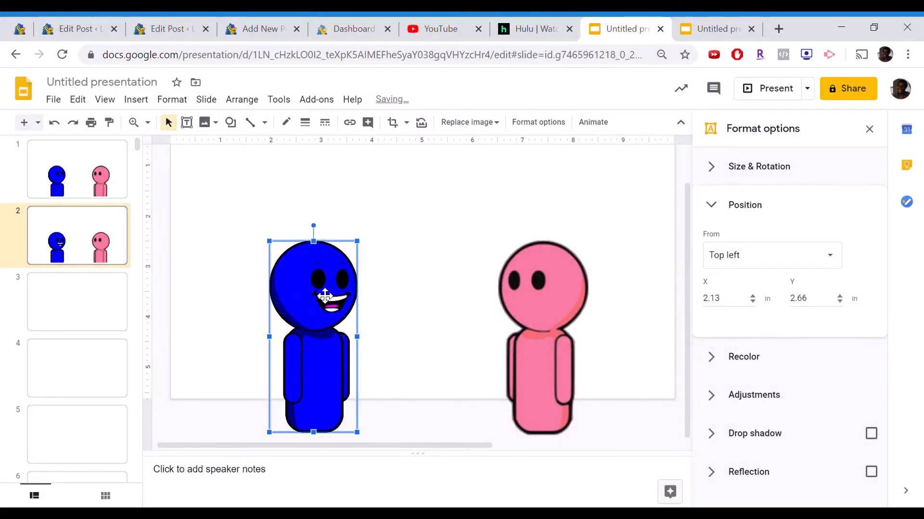
{"action": "left_click", "coordinate": [87, 255]}
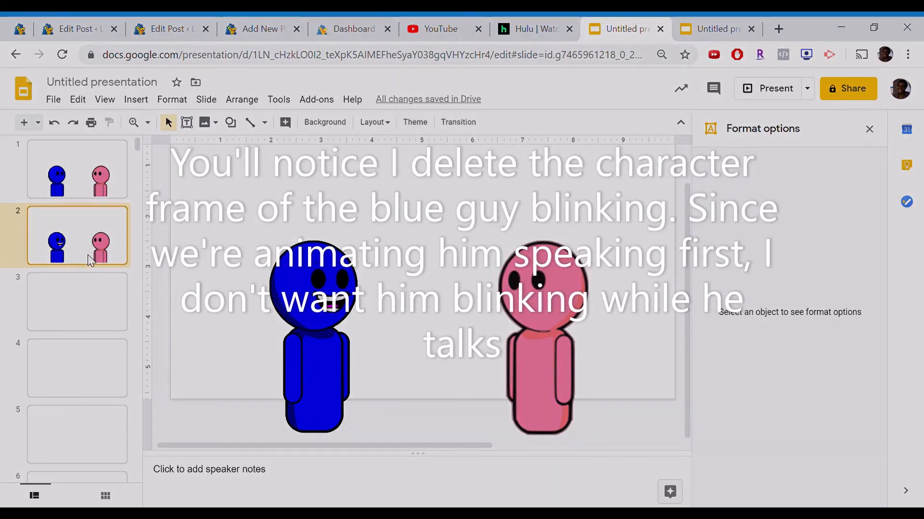
Duplicate slide 2, then on slide 3 send the laughing blue character back and delete the blinking one, leaving the next open-mouthed expression in front
{"action": "key", "text": "ctrl+d"}
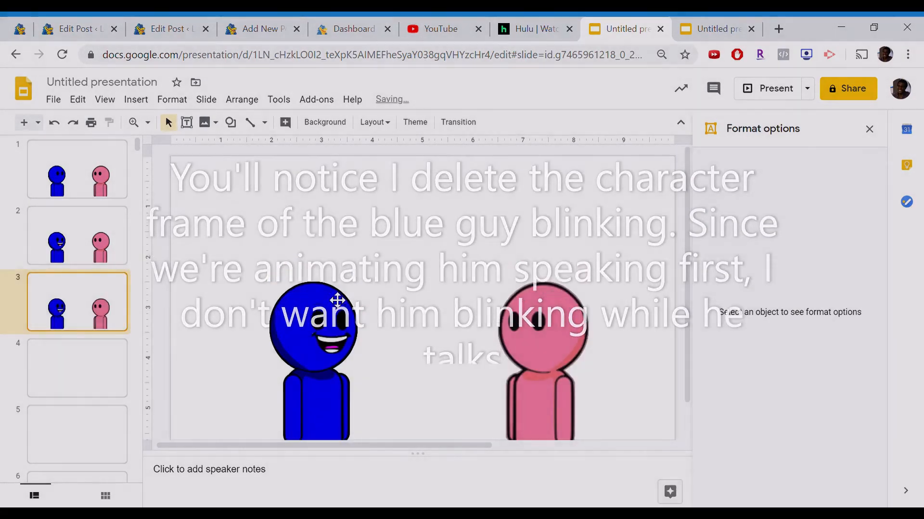
{"action": "left_click", "coordinate": [334, 311]}
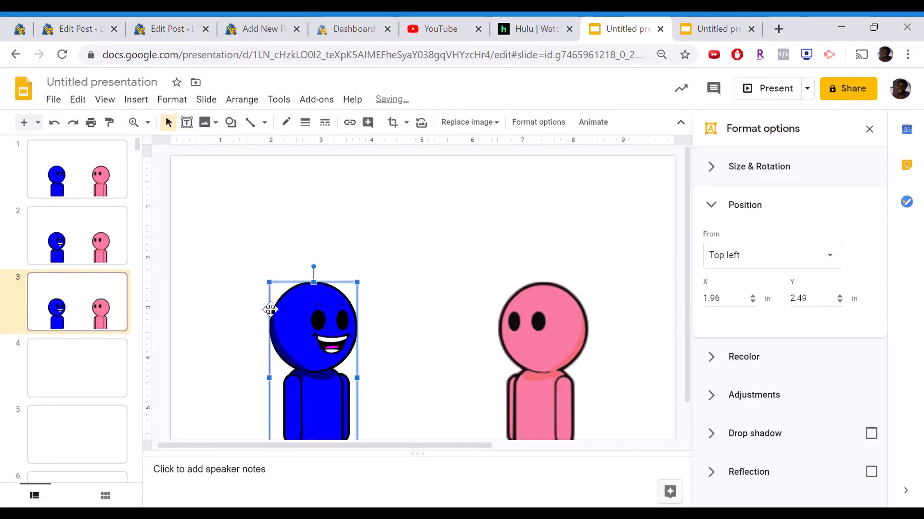
{"action": "left_click", "coordinate": [101, 309]}
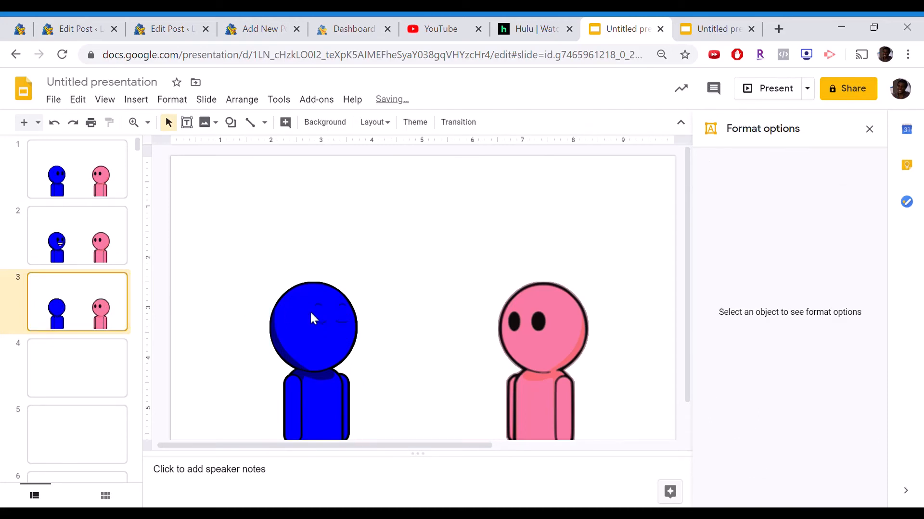
{"action": "left_click", "coordinate": [335, 342]}
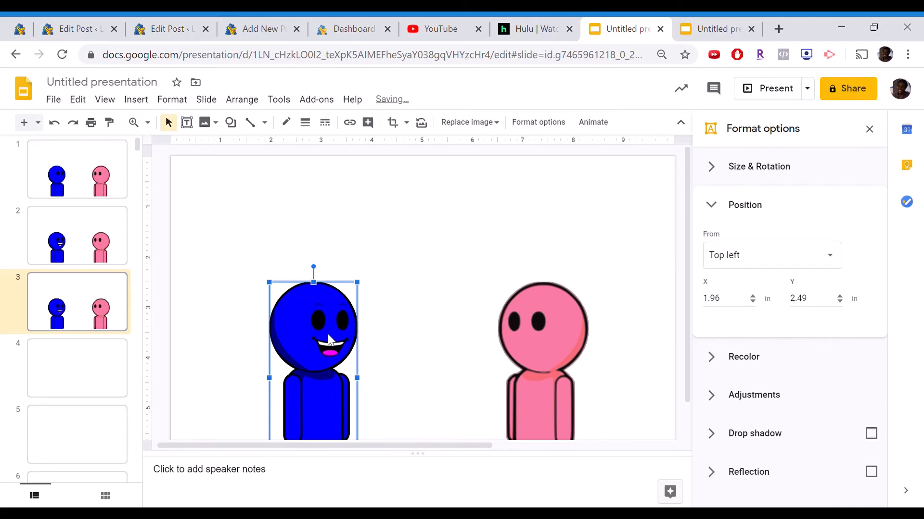
{"action": "left_click", "coordinate": [87, 323]}
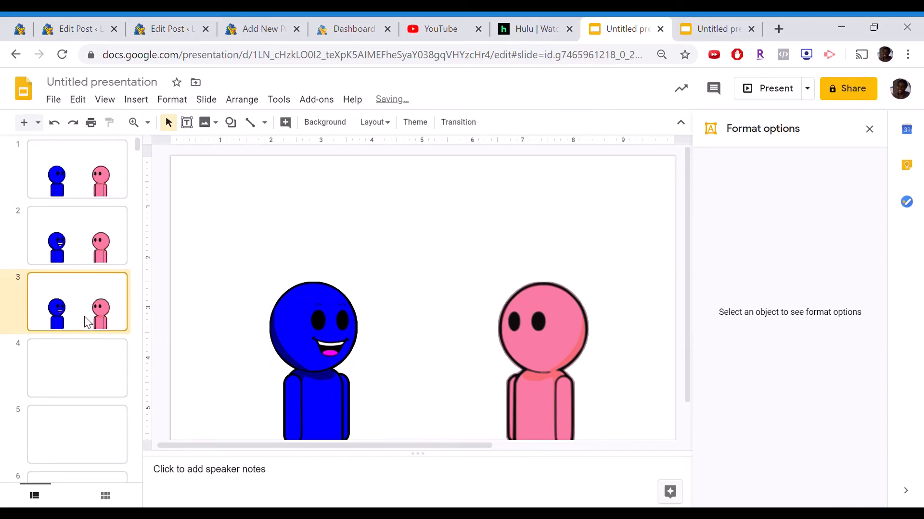
Duplicate slide 3 and send the front open-mouthed blue character on slide 4 to the back
{"action": "key", "text": "ctrl+d"}
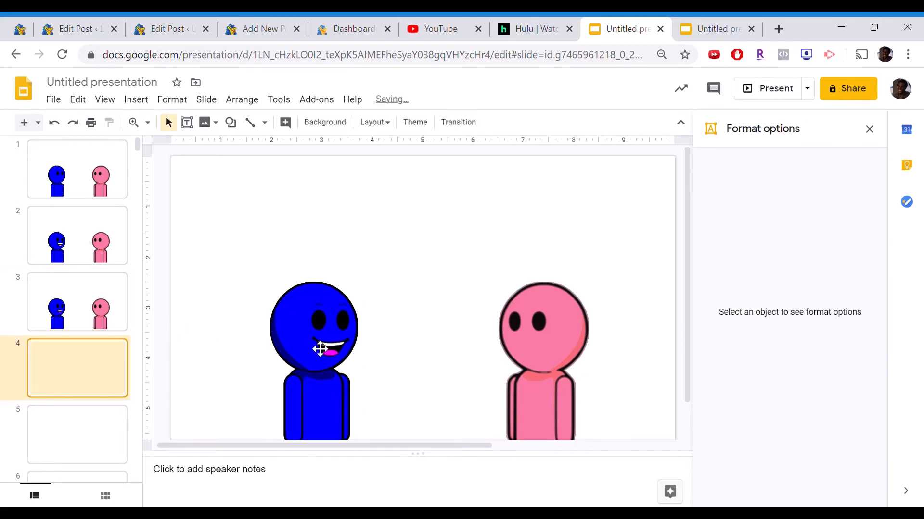
{"action": "left_click", "coordinate": [320, 349]}
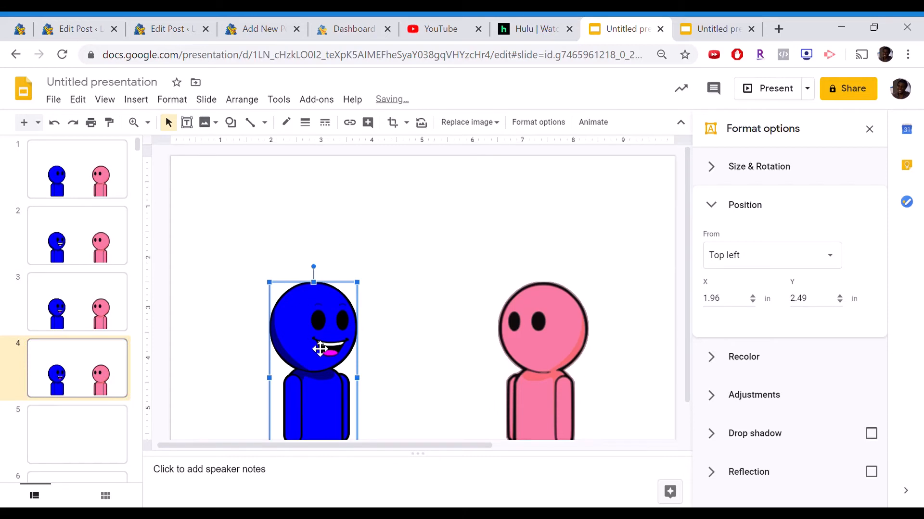
{"action": "left_click", "coordinate": [111, 383]}
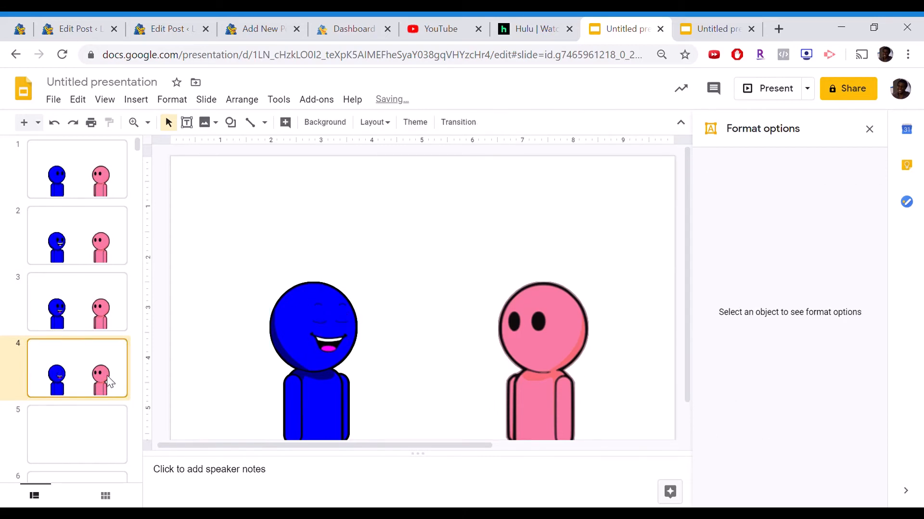
Duplicate slide 4 and put the smiling blue character in front of the blinking, laughing one on slide 5
{"action": "key", "text": "ctrl+d"}
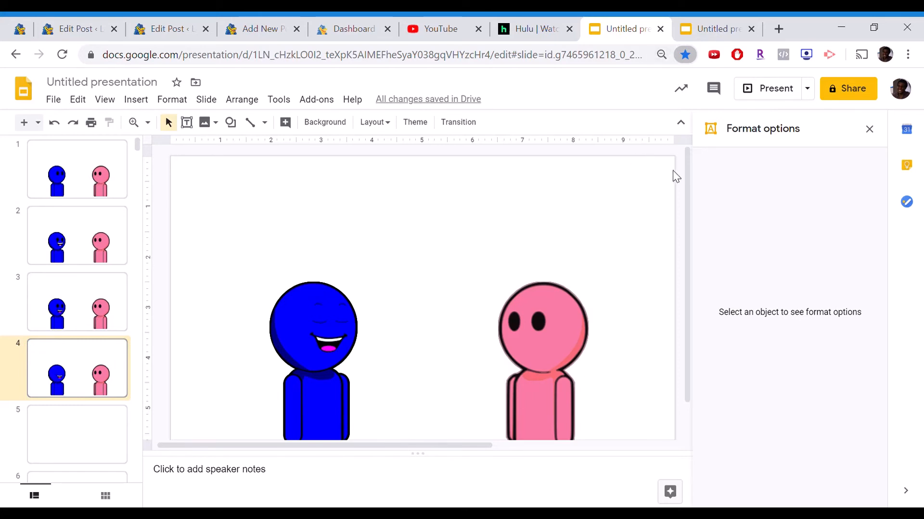
{"action": "left_click", "coordinate": [667, 187]}
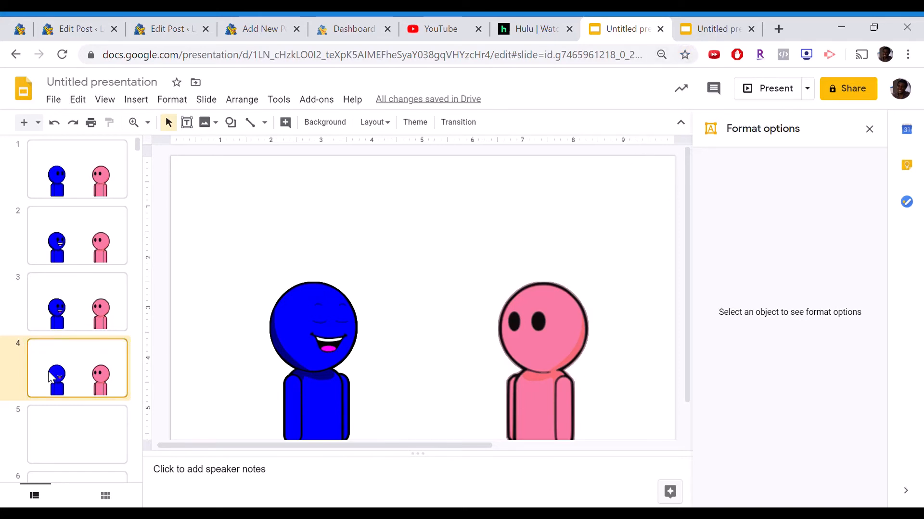
{"action": "key", "text": "ctrl+d"}
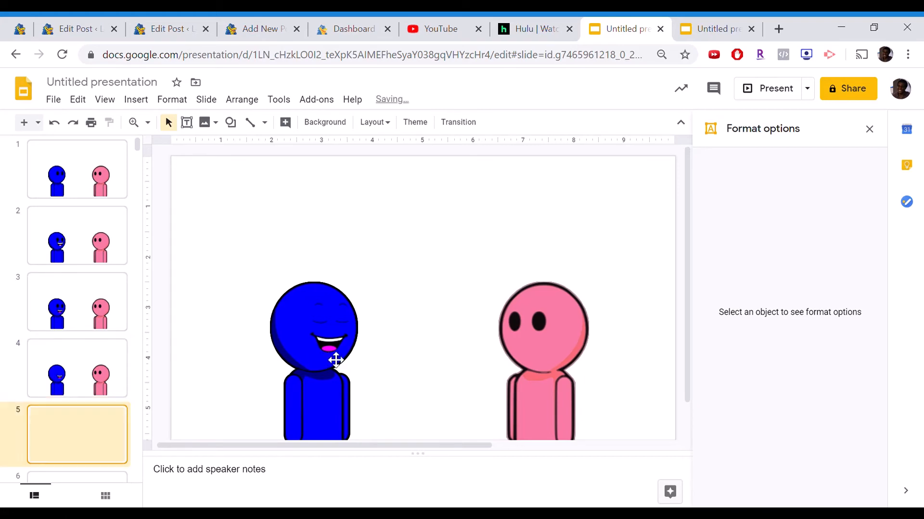
{"action": "left_click", "coordinate": [336, 356]}
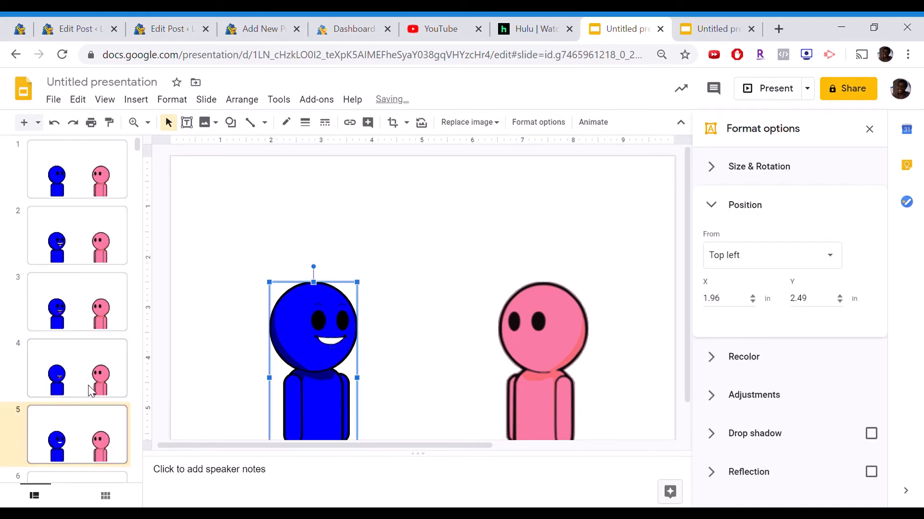
On slide 4, replace the blinking, laughing blue character in front with the round-mouthed one, and return to slide 5
{"action": "key", "text": "Page_Up"}
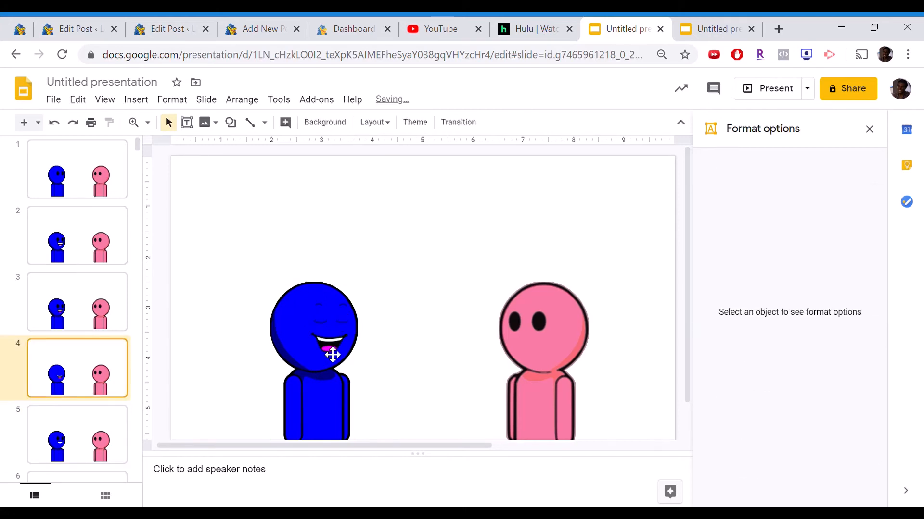
{"action": "left_click", "coordinate": [332, 355]}
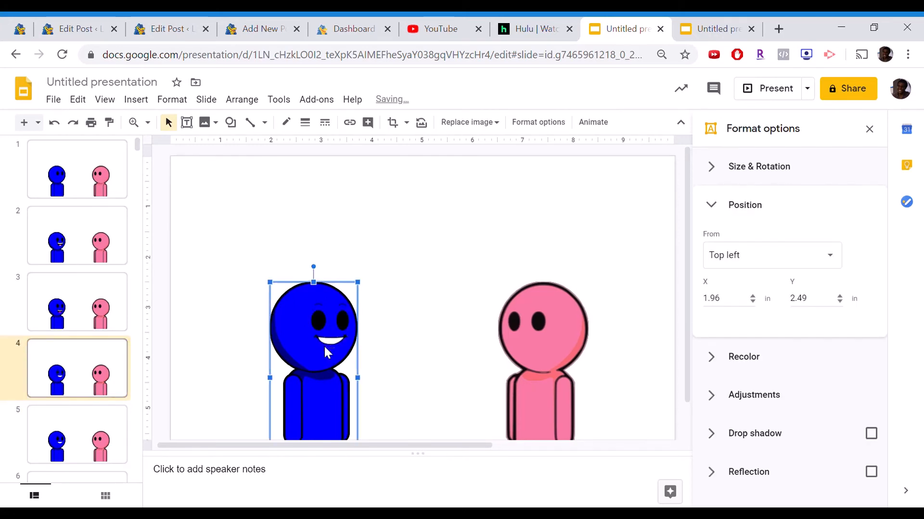
{"action": "left_click", "coordinate": [86, 440]}
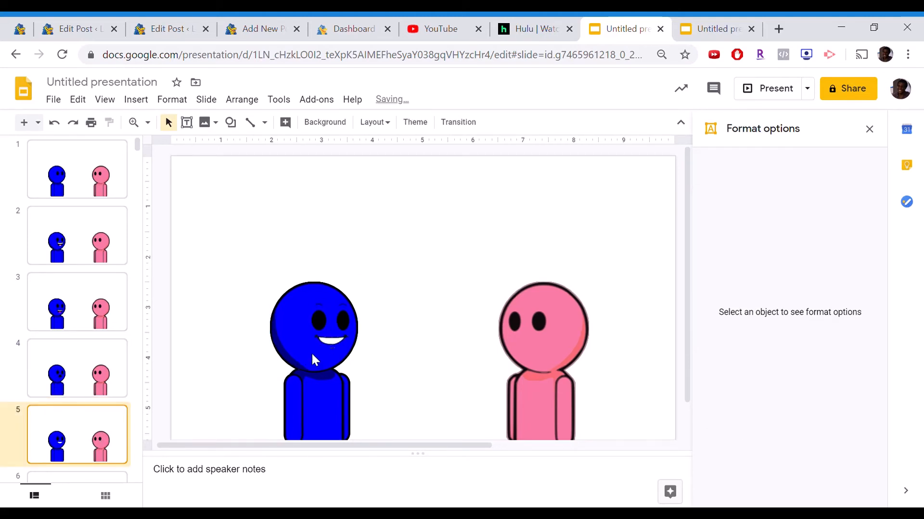
Duplicate slide 5 and send the smiling blue character on slide 6 behind the round-mouthed one
{"action": "key", "text": "ctrl+d"}
{"action": "left_click", "coordinate": [338, 360]}
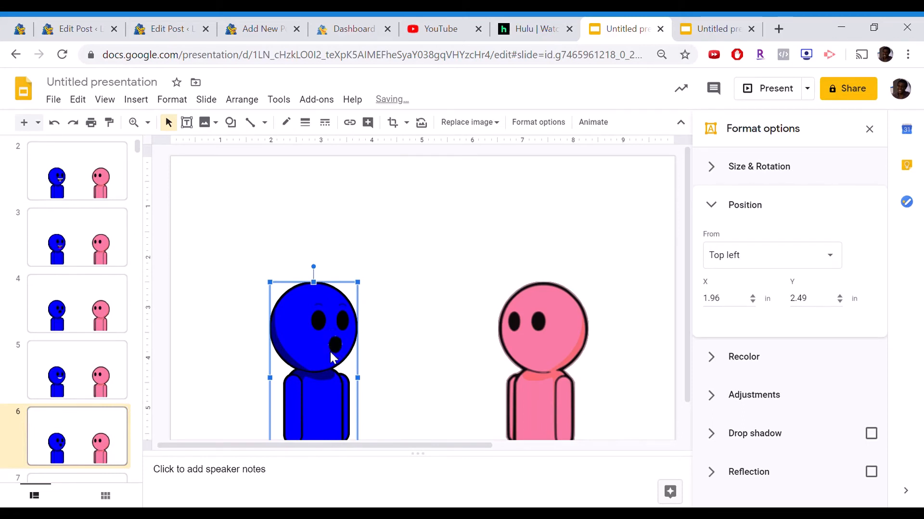
{"action": "scroll", "coordinate": [63, 418], "scroll_direction": "down", "scroll_amount": 1}
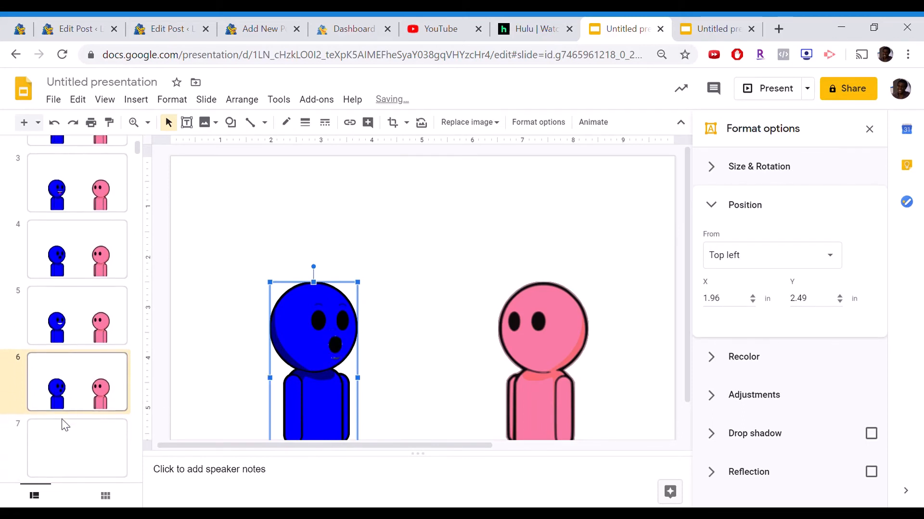
{"action": "left_click", "coordinate": [78, 401]}
Duplicate slide 6 and send the round-mouthed blue character on slide 7 behind the one with the faint closed smile
{"action": "key", "text": "ctrl+d"}
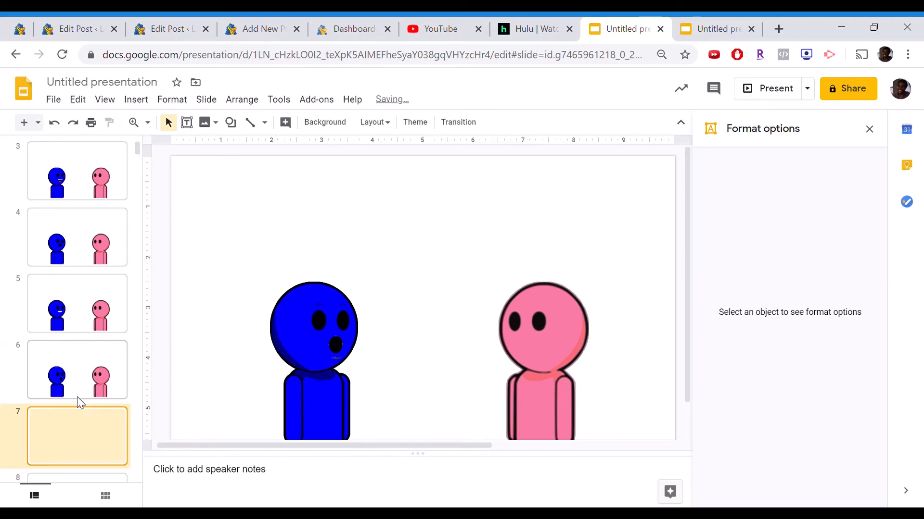
{"action": "left_click", "coordinate": [328, 351]}
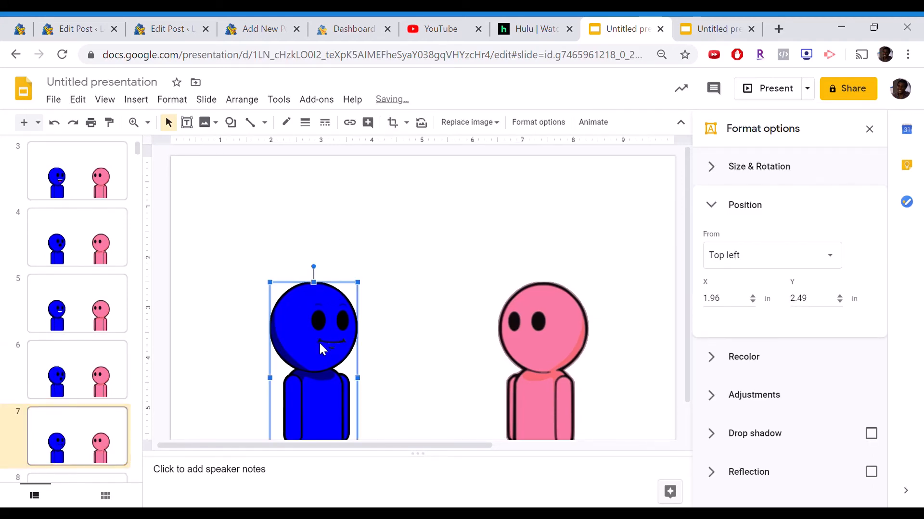
{"action": "left_click", "coordinate": [99, 438]}
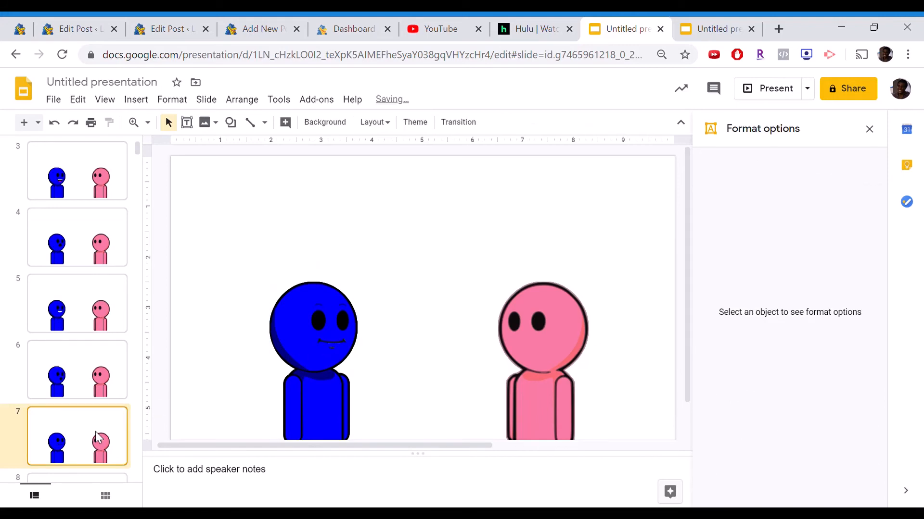
Duplicate slide 7 and send the faintly smiling blue character on slide 8 behind the open-mouthed one with the tongue showing
{"action": "key", "text": "ctrl+d"}
{"action": "left_click", "coordinate": [328, 344]}
{"action": "key", "text": "ctrl+shift+Down"}
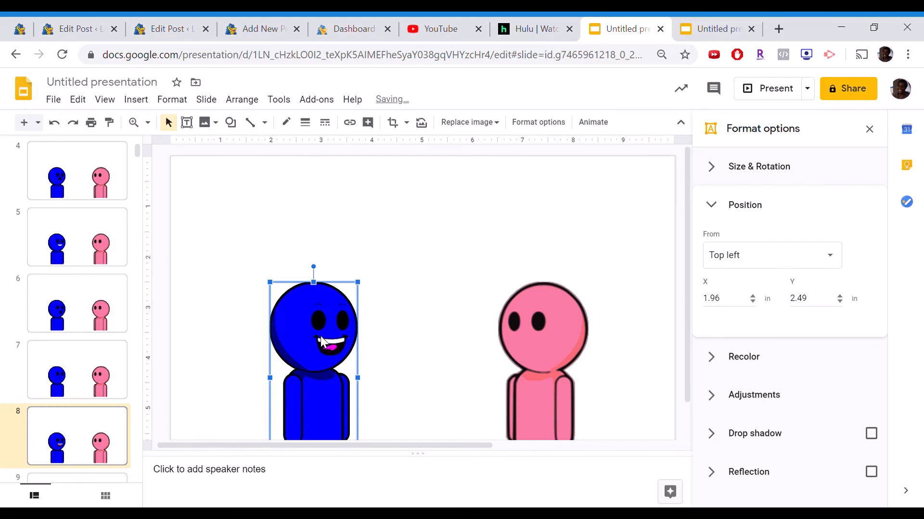
{"action": "left_click", "coordinate": [105, 426]}
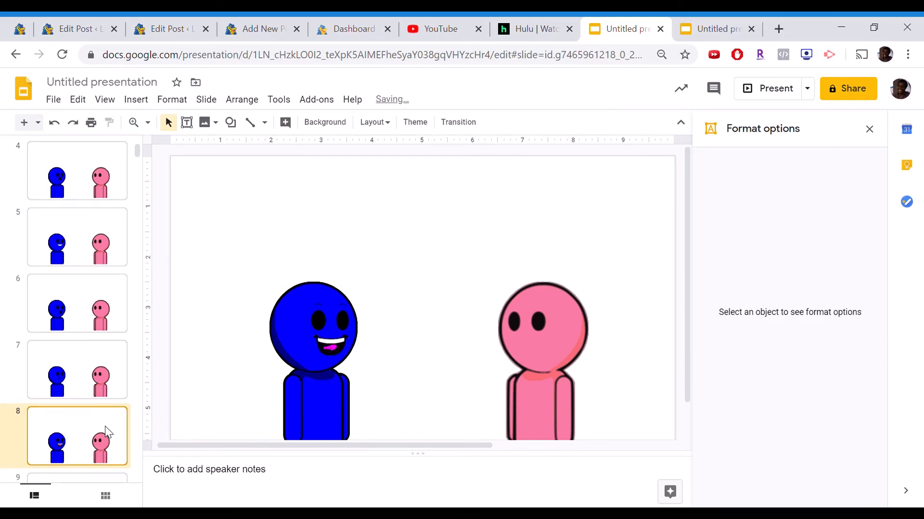
Duplicate slide 8 and send the open-mouthed blue character on slide 9 behind the grinning one
{"action": "key", "text": "ctrl+d"}
{"action": "left_click", "coordinate": [316, 357]}
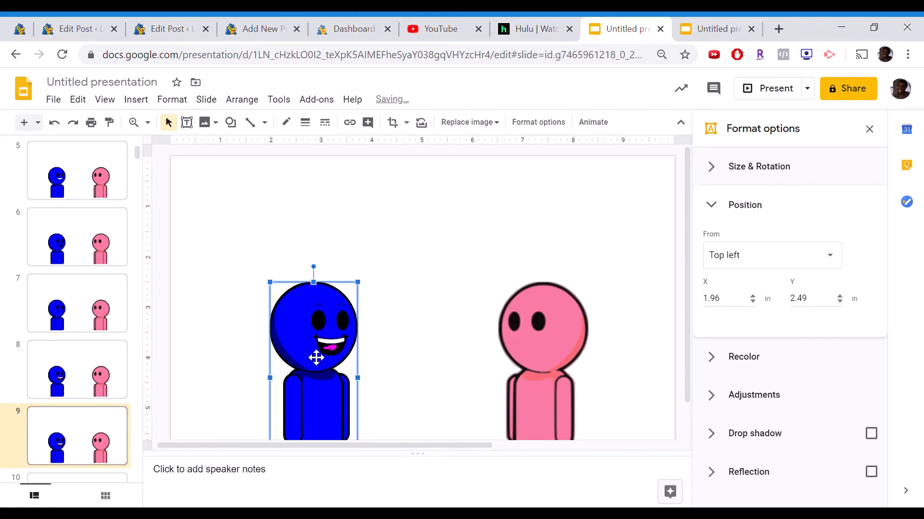
{"action": "key", "text": "ctrl+shift+Down"}
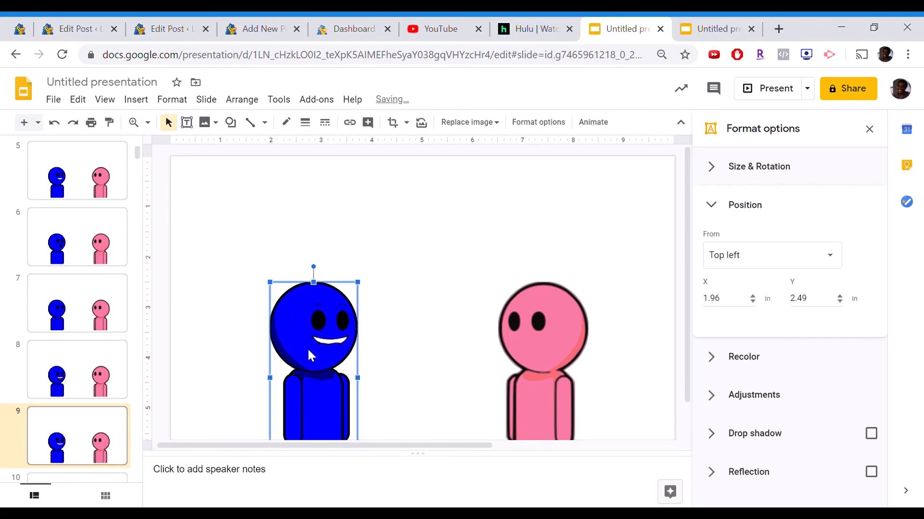
{"action": "left_click", "coordinate": [107, 440]}
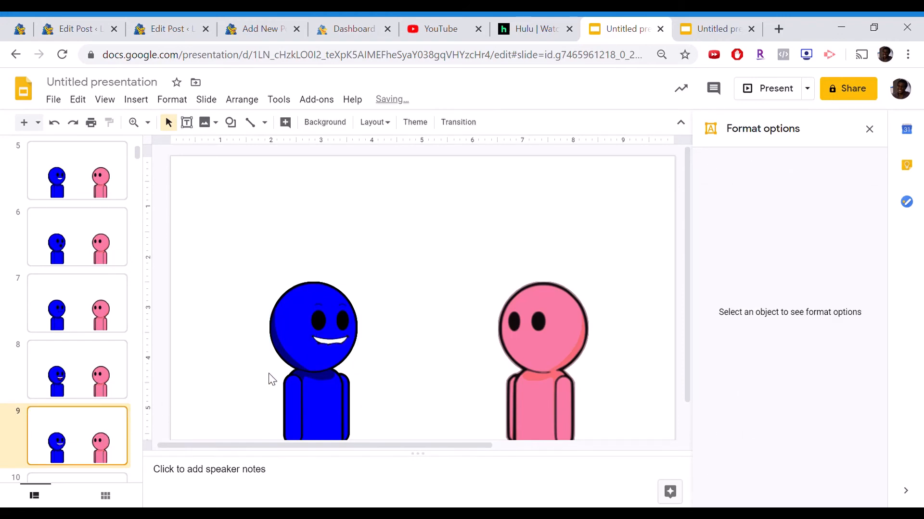
Duplicate slide 9 and send the grinning blue character on slide 10 behind the mouthless one
{"action": "key", "text": "ctrl+d"}
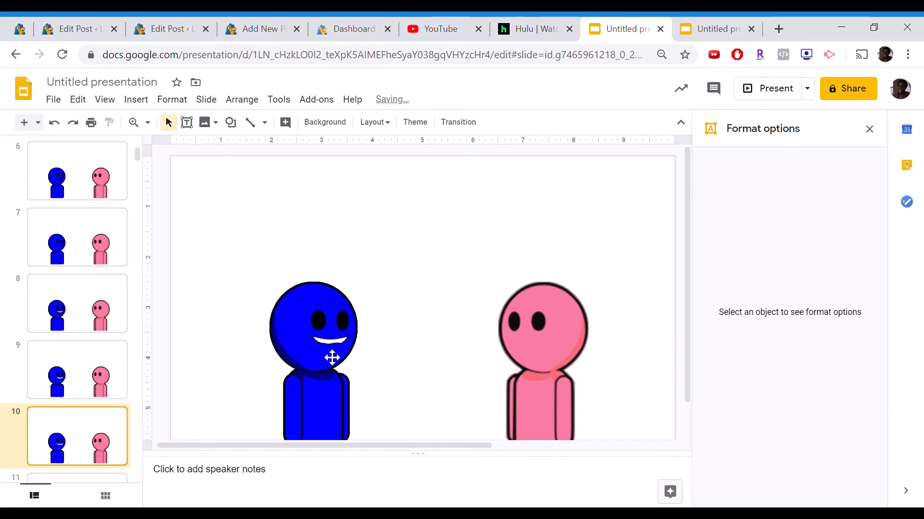
{"action": "left_click", "coordinate": [332, 358]}
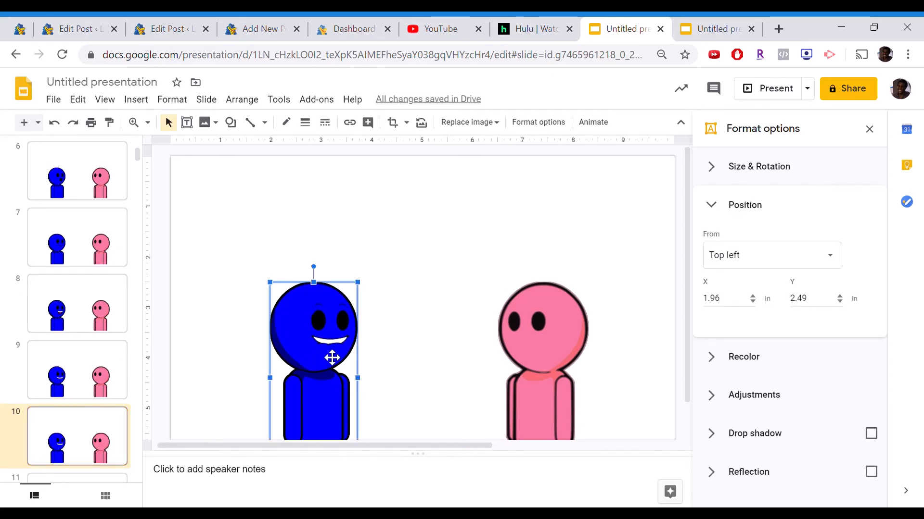
{"action": "key", "text": "ctrl+shift+Down"}
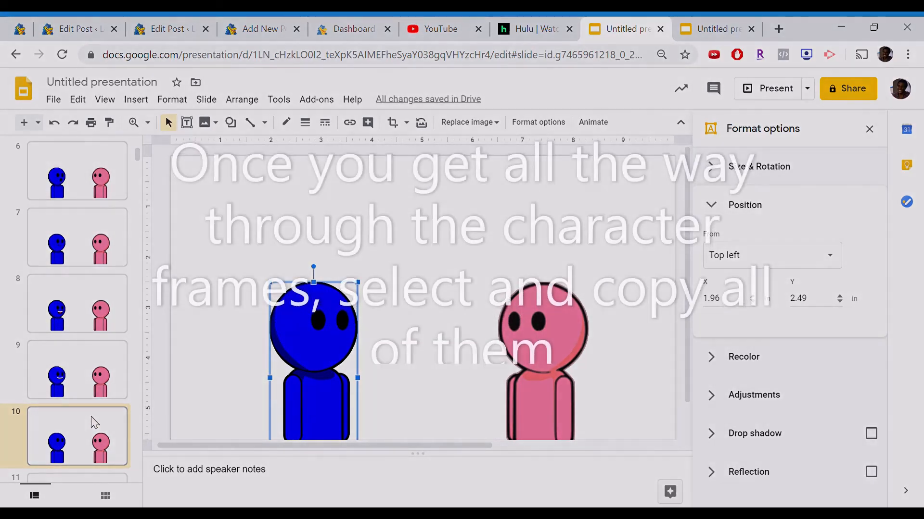
{"action": "left_click", "coordinate": [94, 423]}
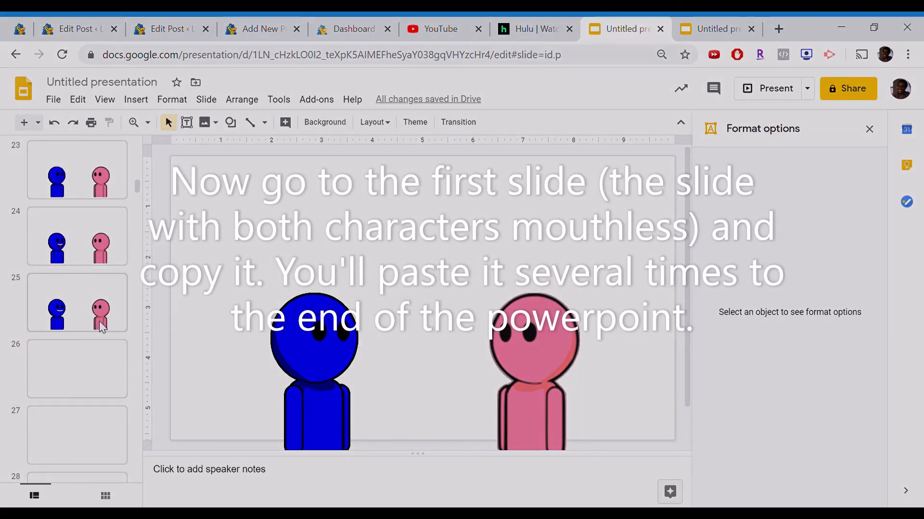
Copy slide 1, where both characters are mouthless, and paste it directly after slide 25
{"action": "right_click", "coordinate": [102, 327]}
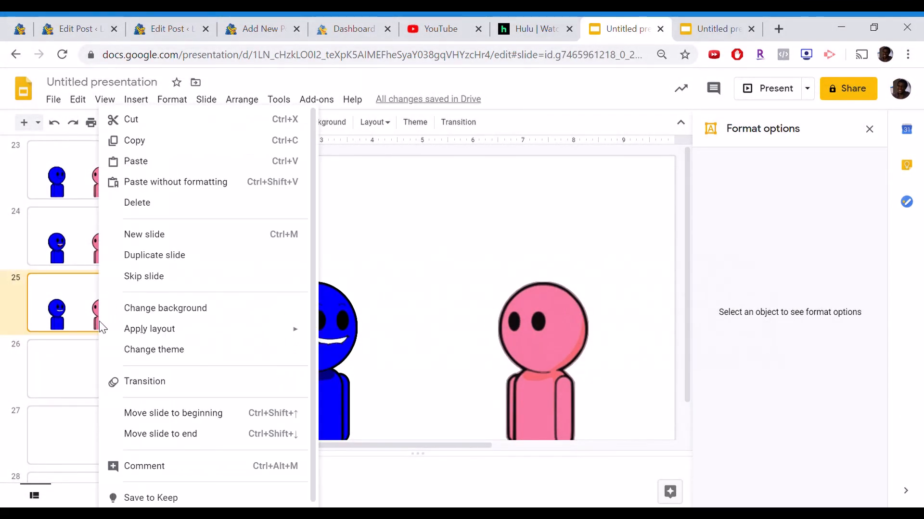
{"action": "left_click", "coordinate": [74, 319]}
{"action": "scroll", "coordinate": [75, 321], "scroll_direction": "up", "scroll_amount": 15}
{"action": "scroll", "coordinate": [75, 322], "scroll_direction": "up", "scroll_amount": 15}
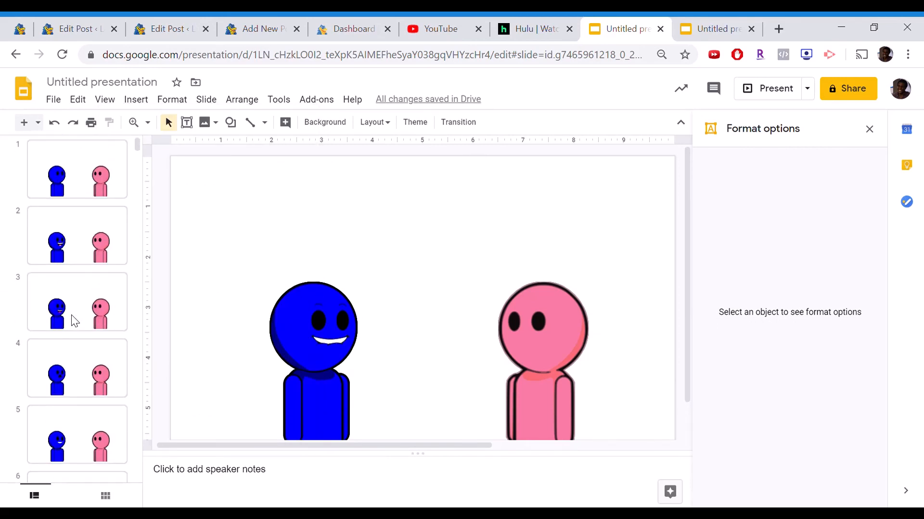
{"action": "left_click", "coordinate": [101, 187]}
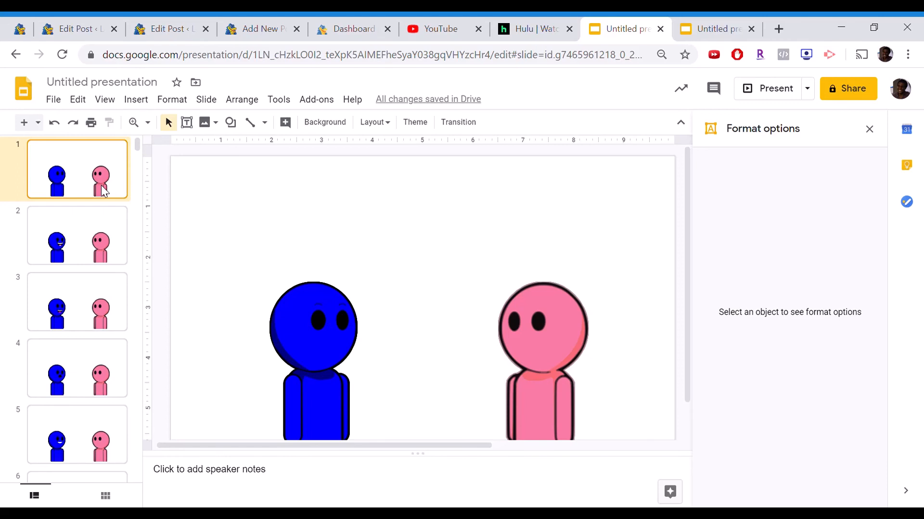
{"action": "scroll", "coordinate": [103, 188], "scroll_direction": "down", "scroll_amount": 20}
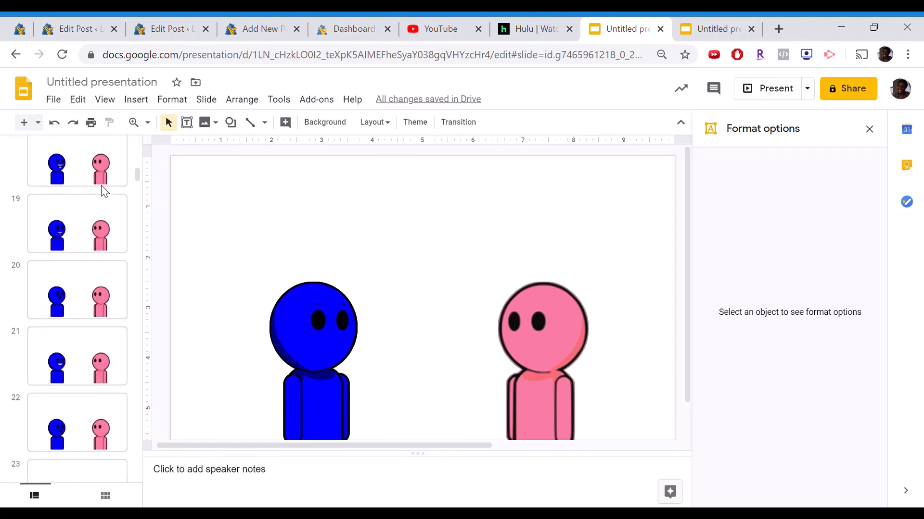
{"action": "scroll", "coordinate": [103, 191], "scroll_direction": "down", "scroll_amount": 7}
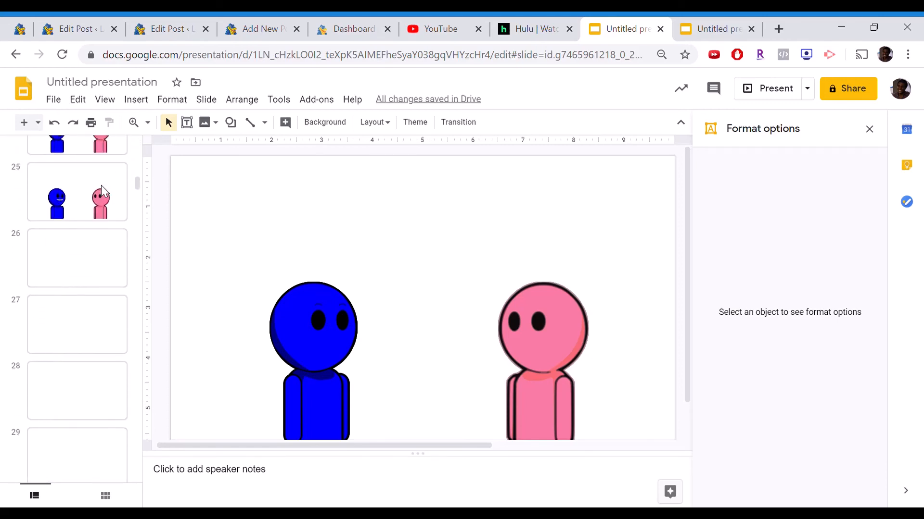
{"action": "right_click", "coordinate": [95, 218]}
{"action": "left_click", "coordinate": [71, 222]}
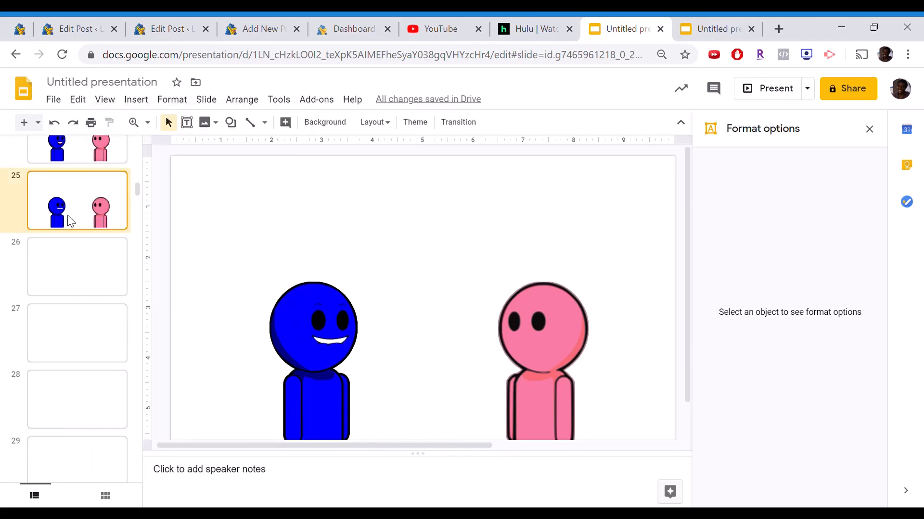
{"action": "key", "text": "ctrl+d"}
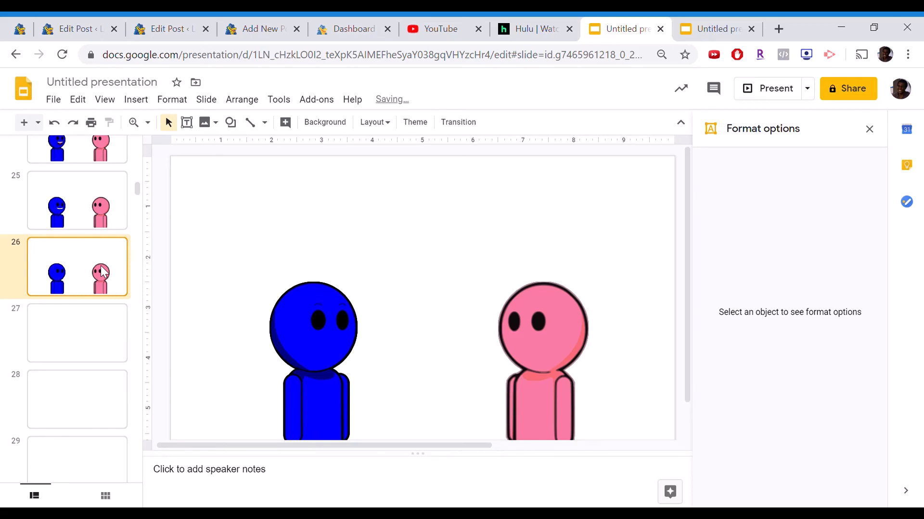
Paste the copied mouthless slide repeatedly to add slides 27 through 34
{"action": "key", "text": "Down"}
{"action": "key", "text": "Down"}
{"action": "key", "text": "Down"}
{"action": "key", "text": "Down"}
{"action": "key", "text": "Down"}
{"action": "key", "text": "Down"}
{"action": "key", "text": "Down"}
{"action": "key", "text": "Down"}
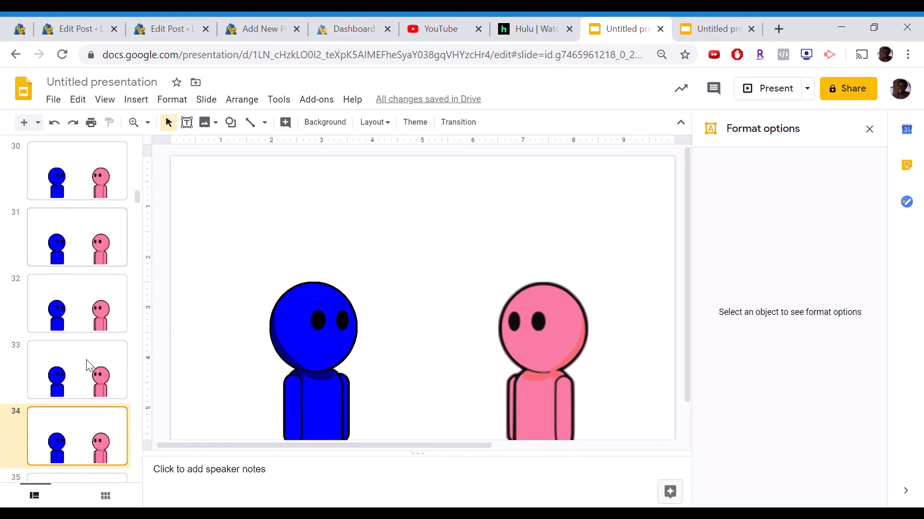
Undo the pasting of the mouthless slides after slide 25
{"action": "scroll", "coordinate": [90, 367], "scroll_direction": "down", "scroll_amount": 2}
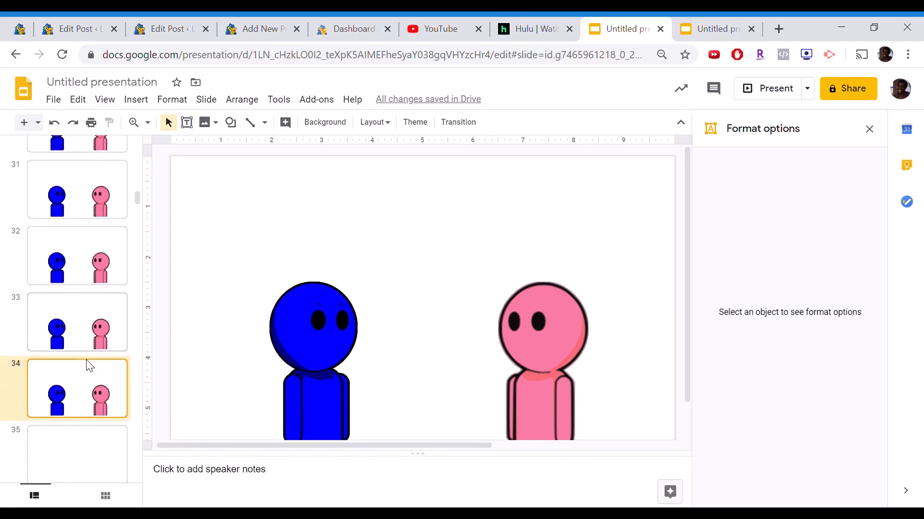
{"action": "scroll", "coordinate": [90, 366], "scroll_direction": "up", "scroll_amount": 20}
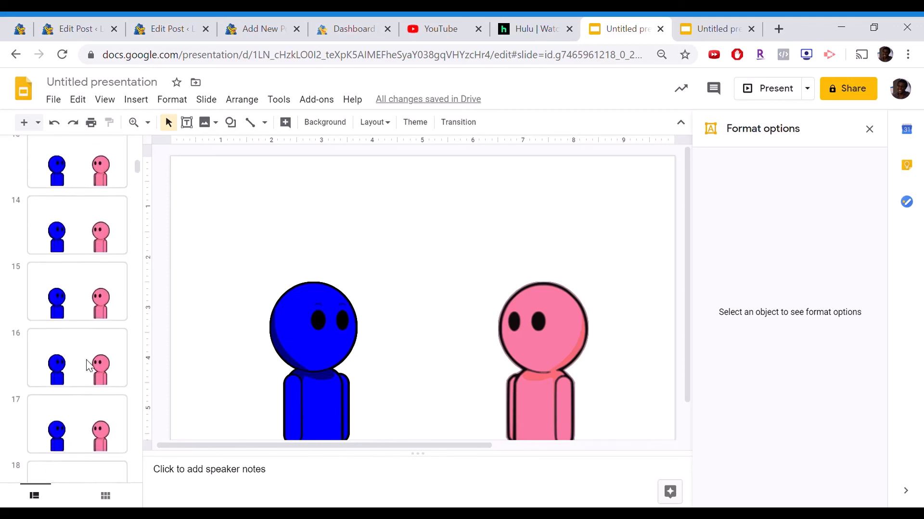
{"action": "scroll", "coordinate": [90, 367], "scroll_direction": "down", "scroll_amount": 8}
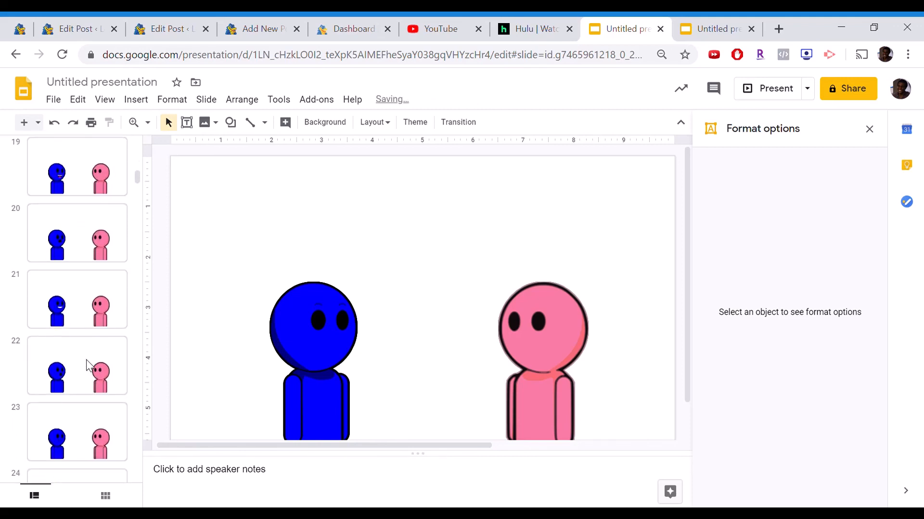
{"action": "scroll", "coordinate": [90, 366], "scroll_direction": "down", "scroll_amount": 8}
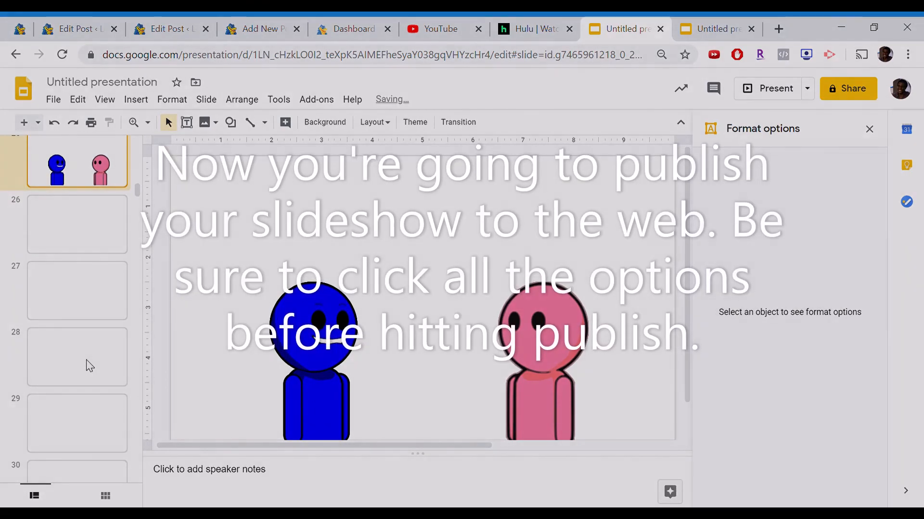
{"action": "scroll", "coordinate": [96, 259], "scroll_direction": "up", "scroll_amount": 2}
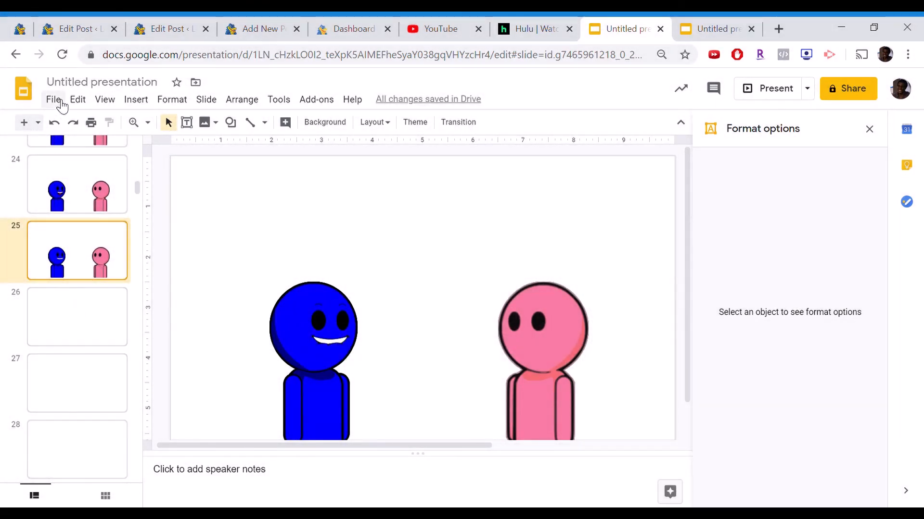
Open the publish-to-web settings for the presentation and copy its published link
{"action": "left_click", "coordinate": [62, 105]}
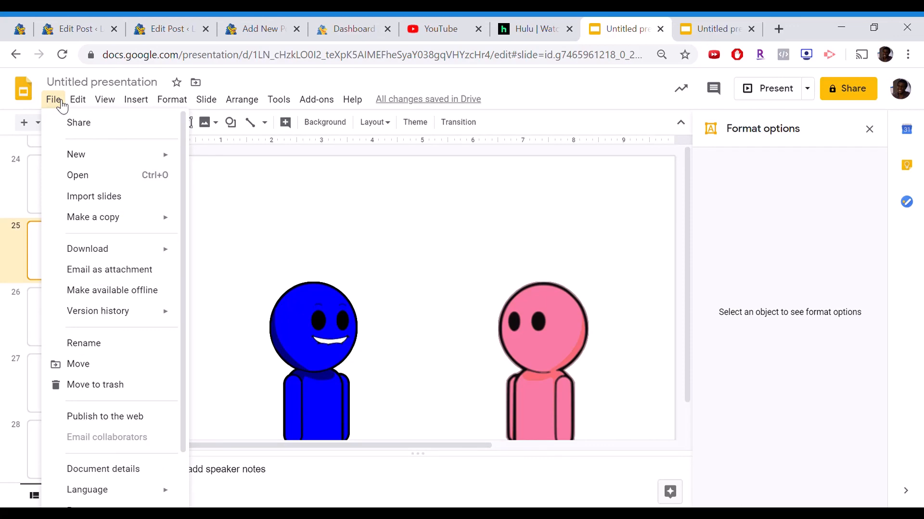
{"action": "left_click", "coordinate": [116, 418]}
{"action": "left_click", "coordinate": [367, 304]}
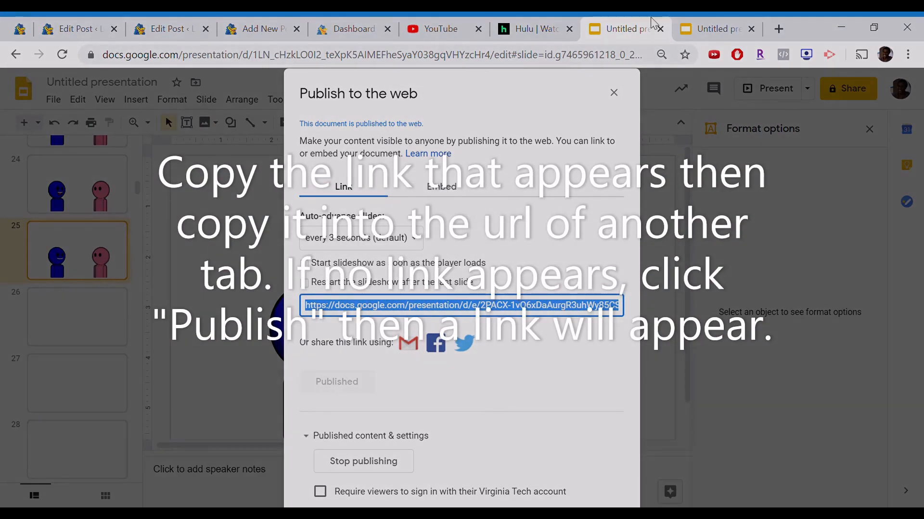
Load the published slideshow link in a new browser tab with its delayms value set to 100
{"action": "left_click", "coordinate": [709, 21]}
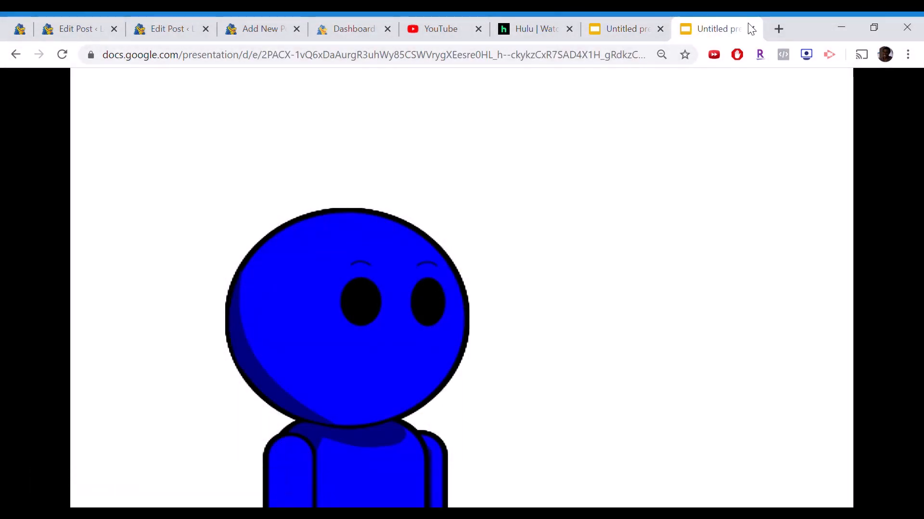
{"action": "left_click", "coordinate": [776, 29]}
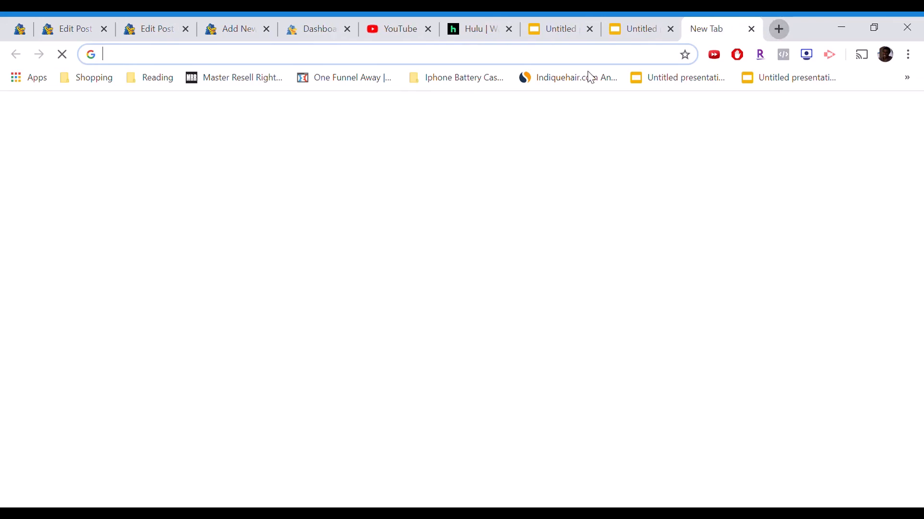
{"action": "type", "text": "https://docs.google.com/presentation/d/e/2PACX-1vQ6xDaAurgR3uhWy85CSWVrygXEesre0HL_h--ckykzCxR7SAD4X1H_gRdkzC9oZFiZHMqLYFcAHLev/pub?start=false&loop=false&delayms=3000"}
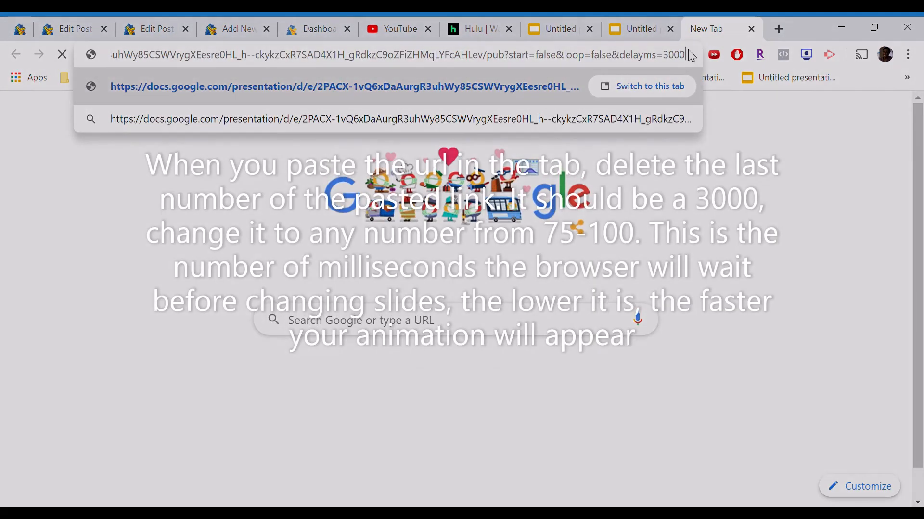
{"action": "key", "text": "BackSpace"}
{"action": "key", "text": "BackSpace"}
{"action": "key", "text": "BackSpace"}
{"action": "key", "text": "BackSpace"}
{"action": "type", "text": "100"}
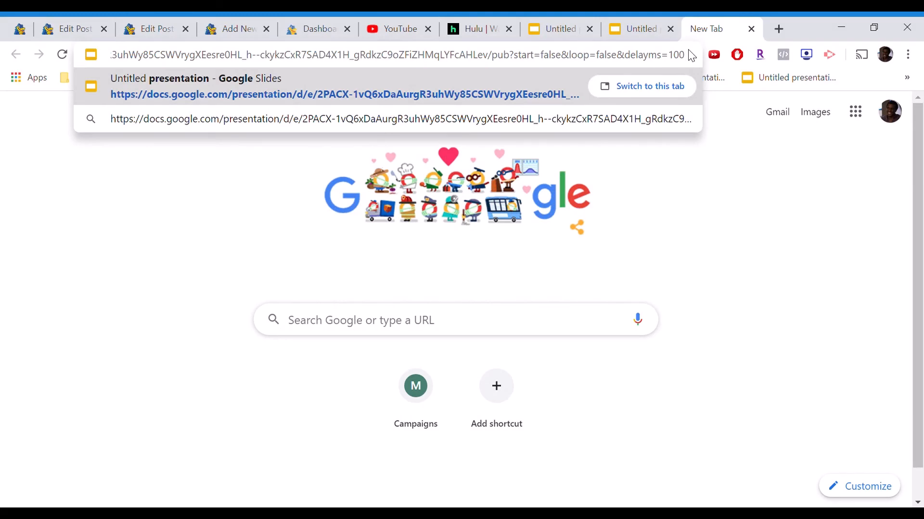
{"action": "key", "text": "Return"}
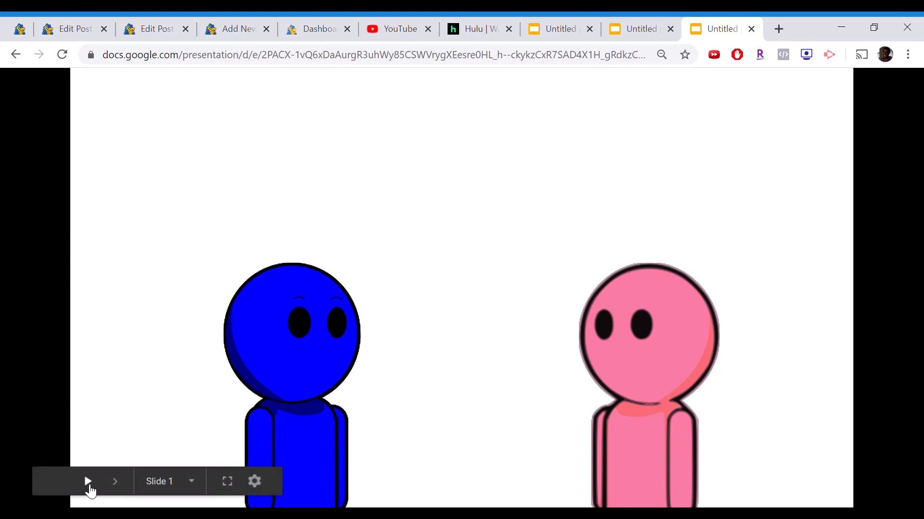
Play the published animation, pause it, and open the player's list of slides
{"action": "left_click", "coordinate": [89, 486]}
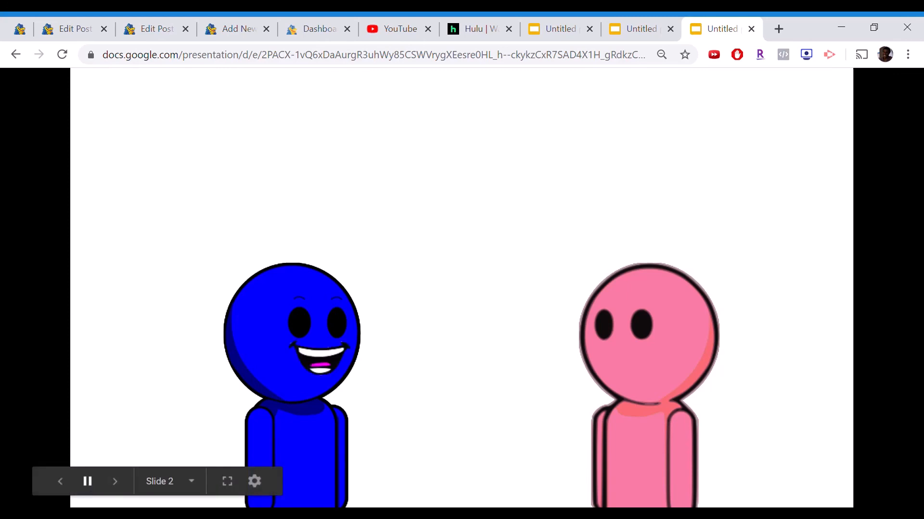
{"action": "left_click", "coordinate": [94, 484]}
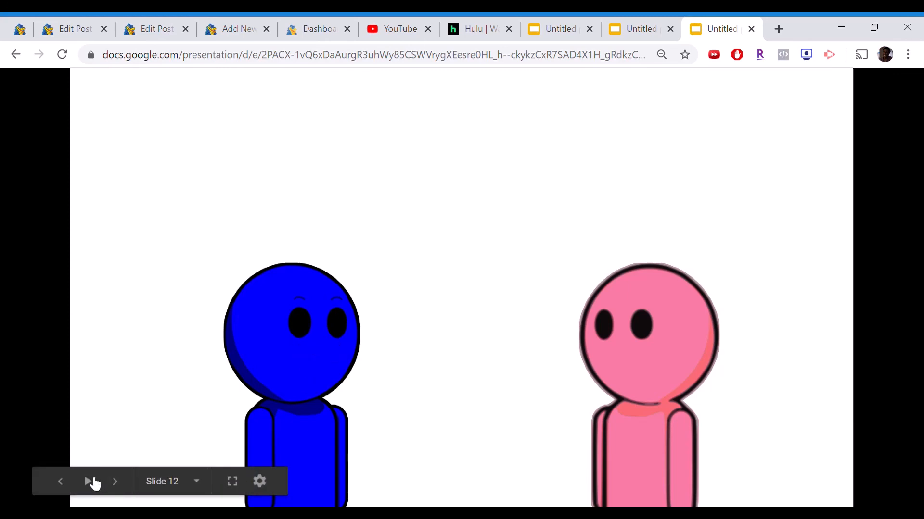
{"action": "left_click", "coordinate": [197, 483]}
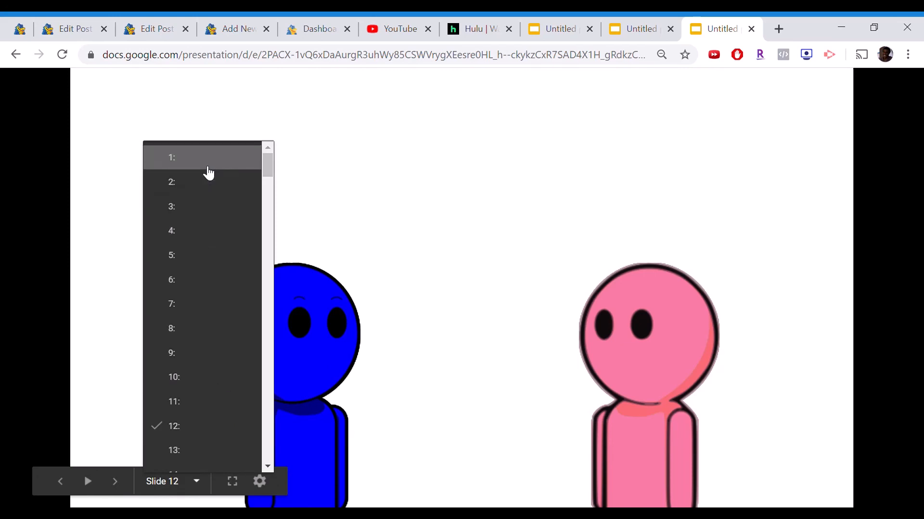